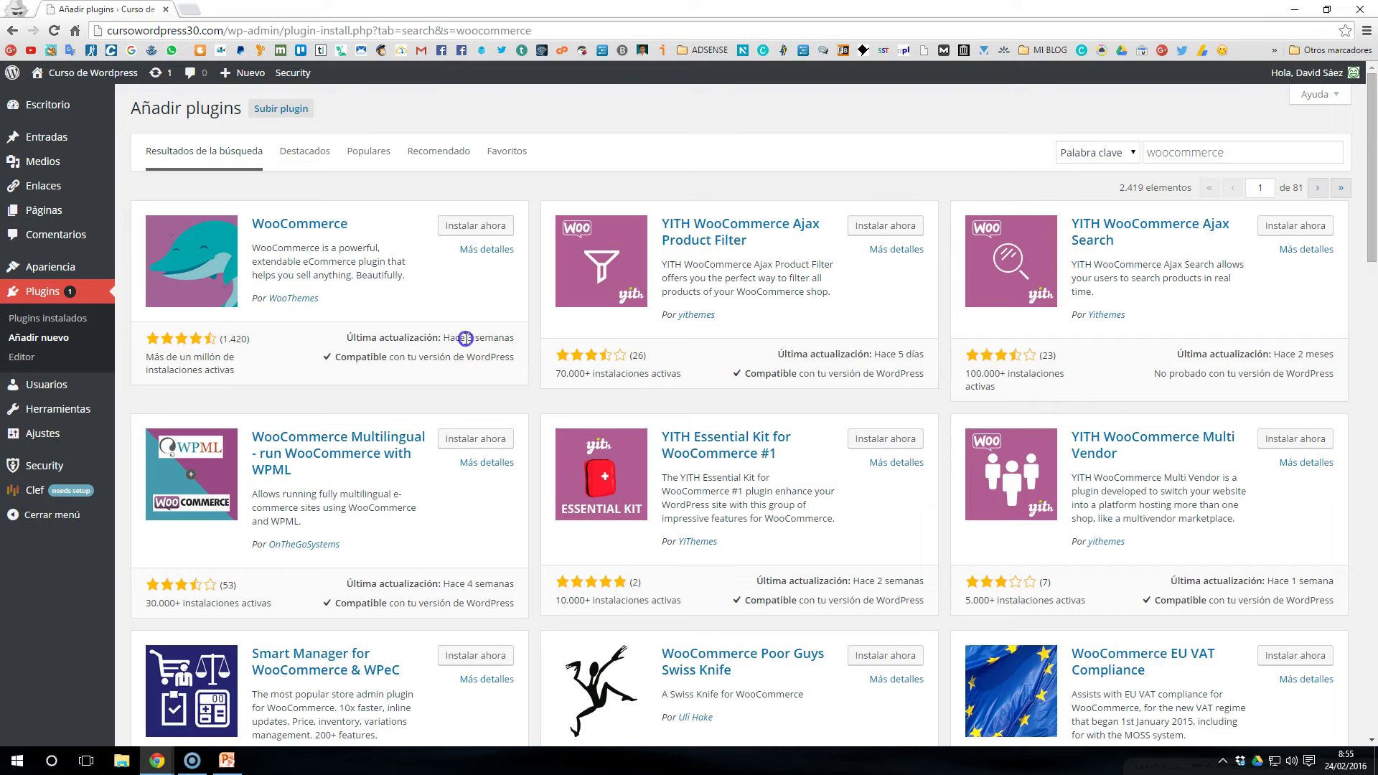
- Install the WooCommerce plugin by WooThemes from the search results and activate it
{"action": "left_click", "coordinate": [501, 342]}
{"action": "left_click", "coordinate": [482, 226]}
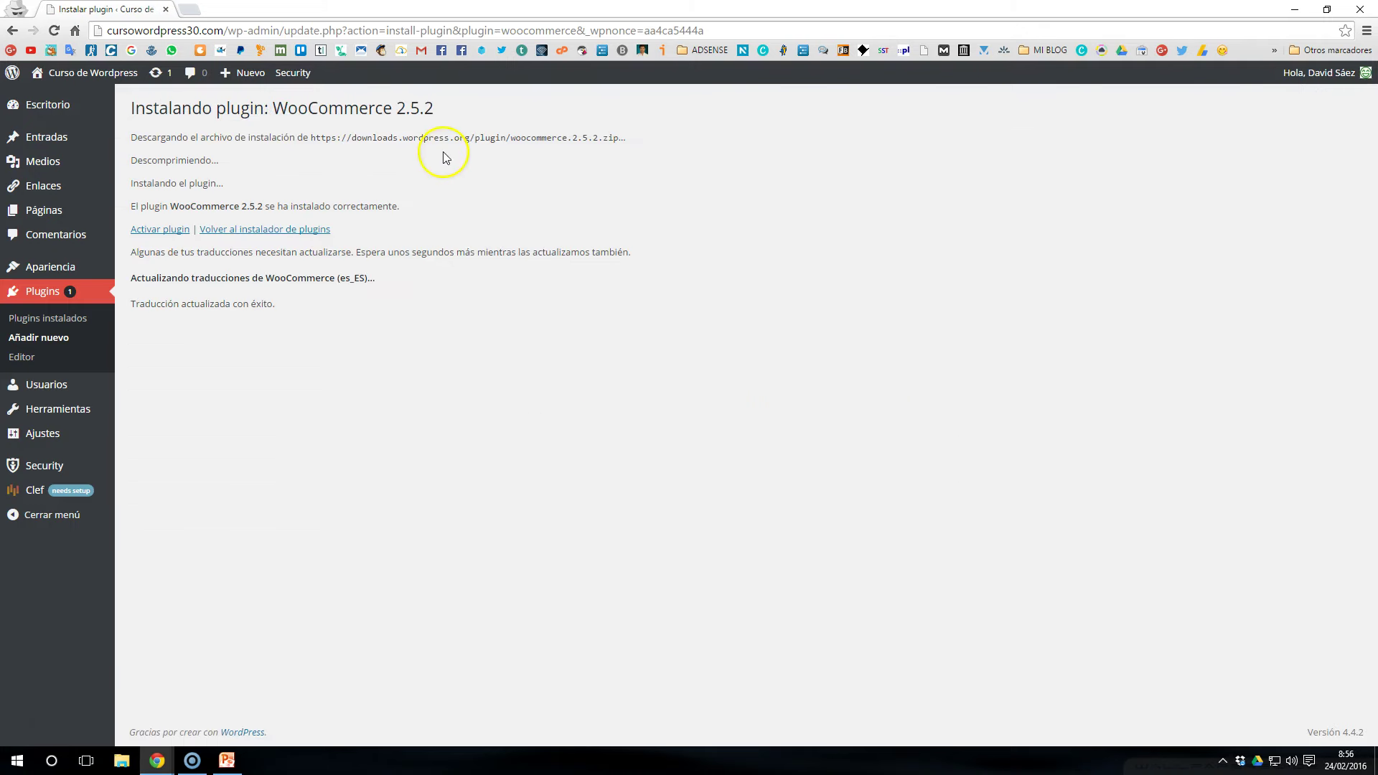
{"action": "left_click", "coordinate": [165, 232]}
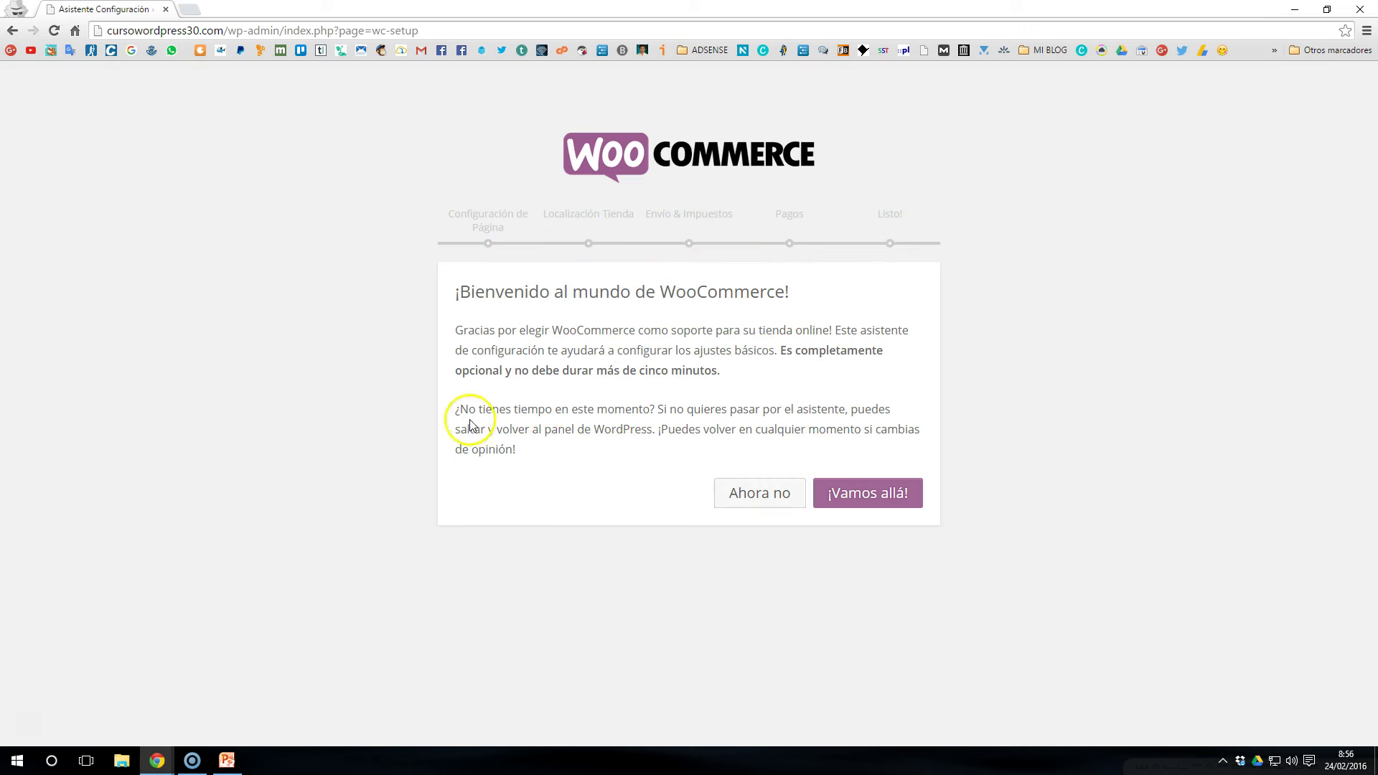
- Start the WooCommerce setup wizard and accept the automatic creation of the Tienda, Carrito, Finalizar compra and Mi cuenta pages
{"action": "left_click", "coordinate": [872, 497]}
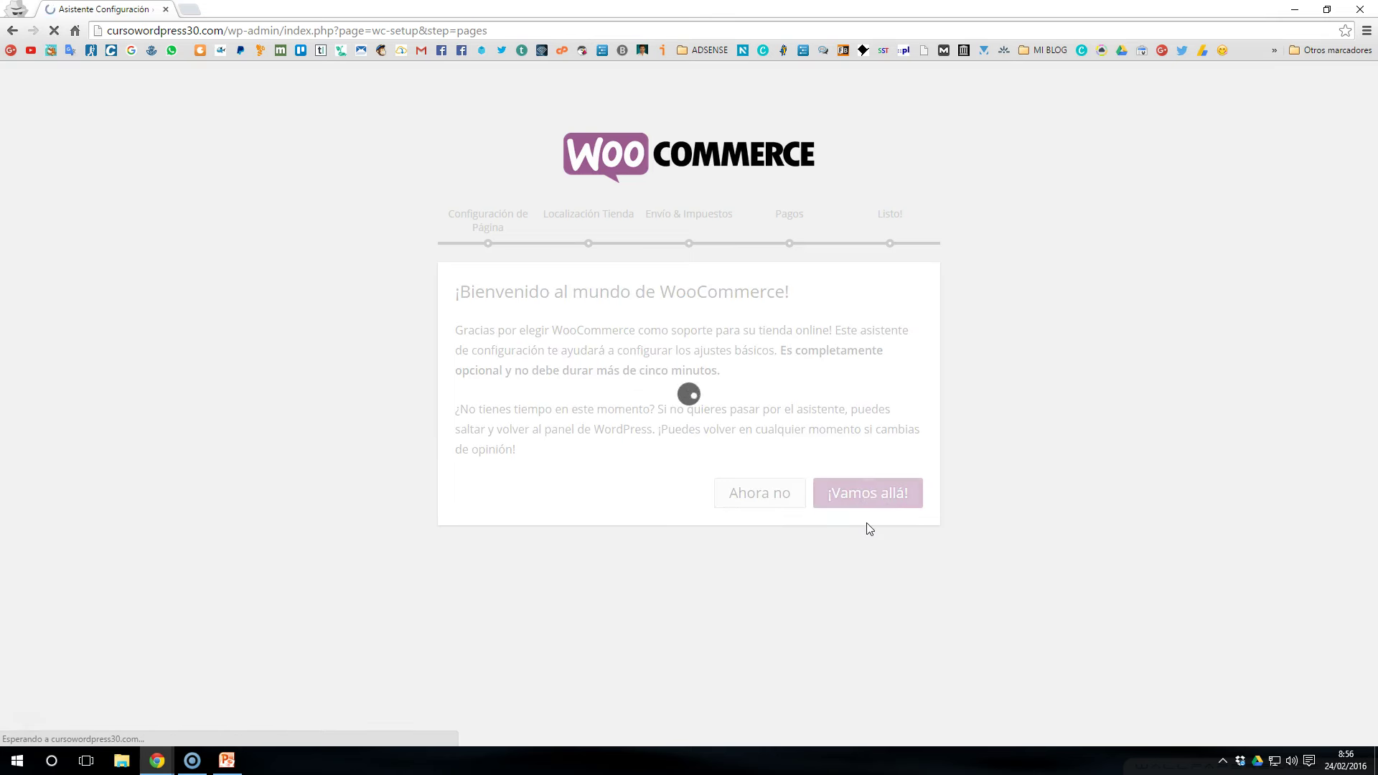
{"action": "scroll", "coordinate": [942, 507], "scroll_direction": "down", "scroll_amount": 1}
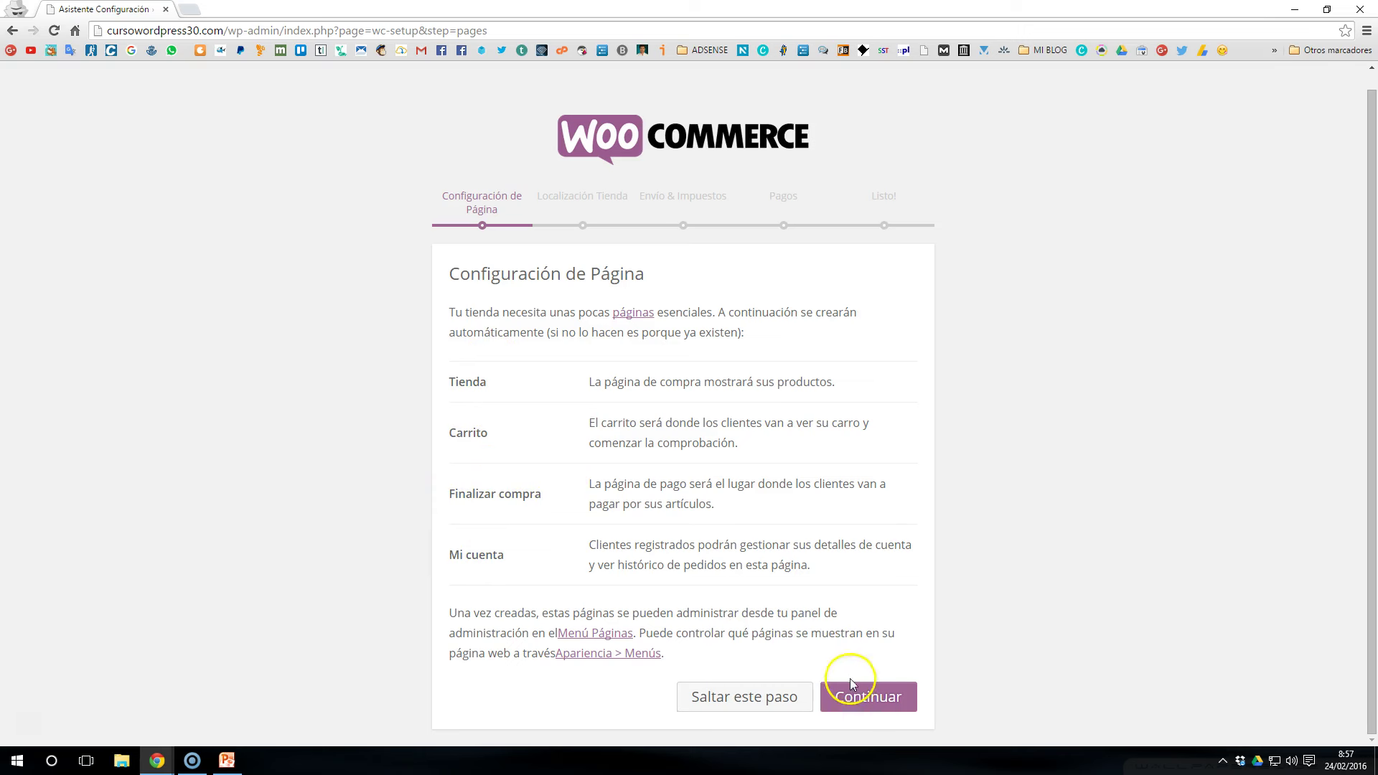
{"action": "left_click", "coordinate": [880, 698]}
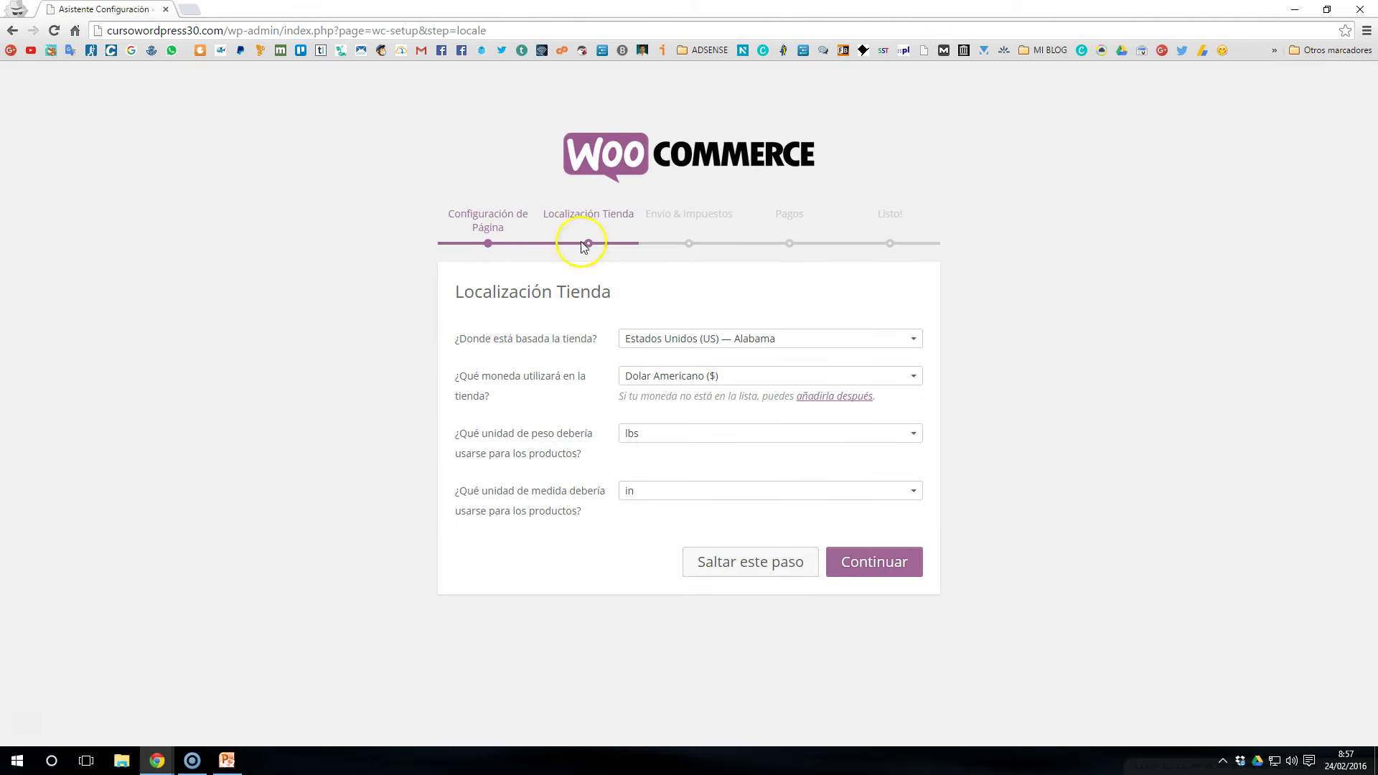
- Set the store location to España — Baleares and continue with Euros (€), kg and cm as currency and units
{"action": "left_click", "coordinate": [649, 344]}
{"action": "scroll", "coordinate": [742, 467], "scroll_direction": "up", "scroll_amount": 1}
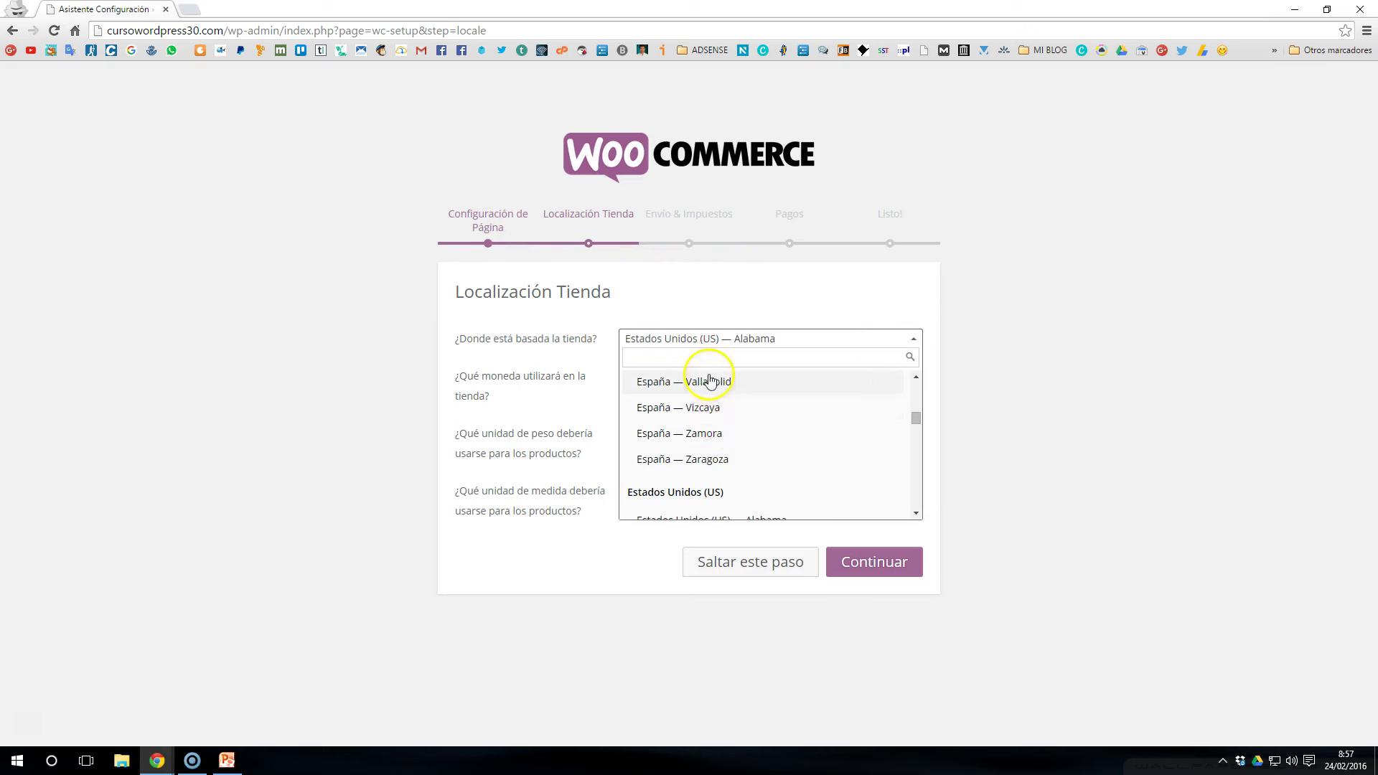
{"action": "scroll", "coordinate": [700, 431], "scroll_direction": "up", "scroll_amount": 3}
{"action": "scroll", "coordinate": [699, 427], "scroll_direction": "up", "scroll_amount": 9}
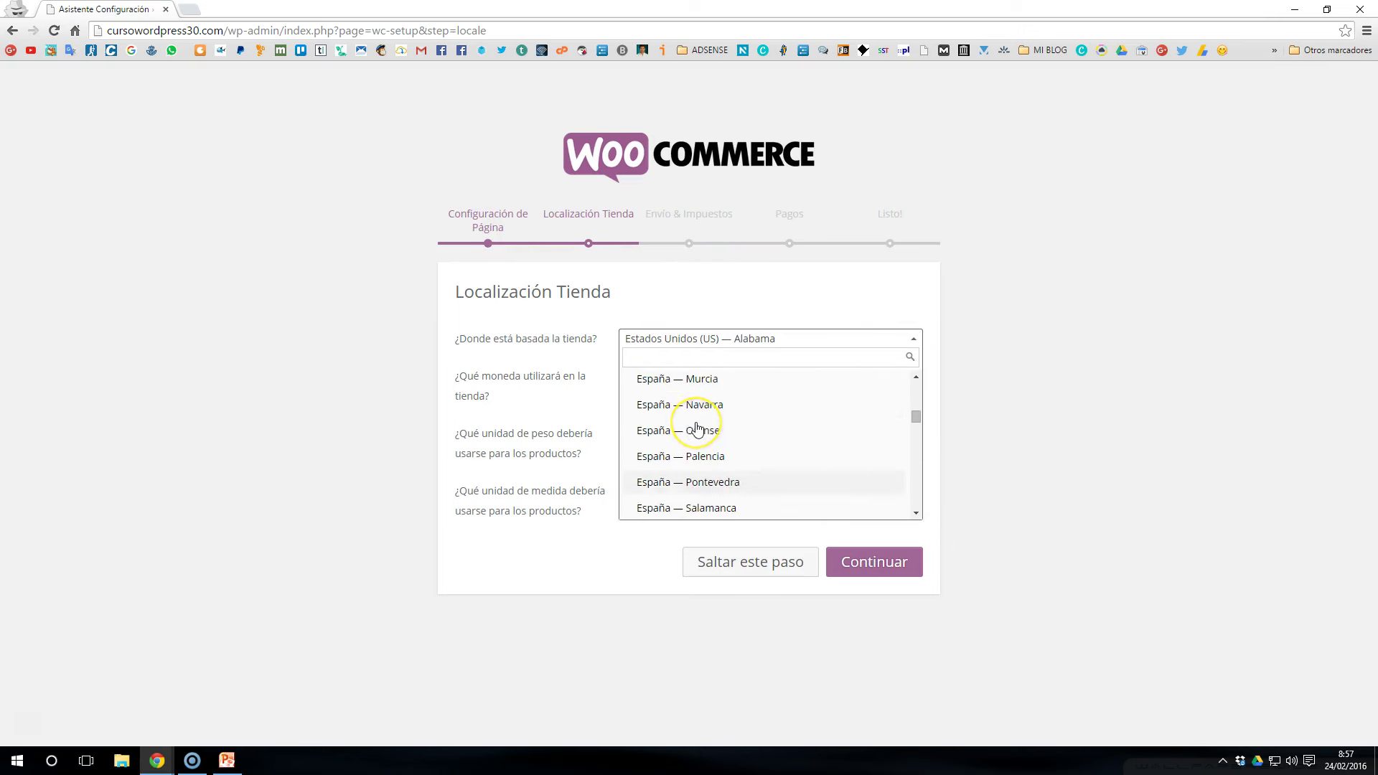
{"action": "scroll", "coordinate": [700, 429], "scroll_direction": "up", "scroll_amount": 5}
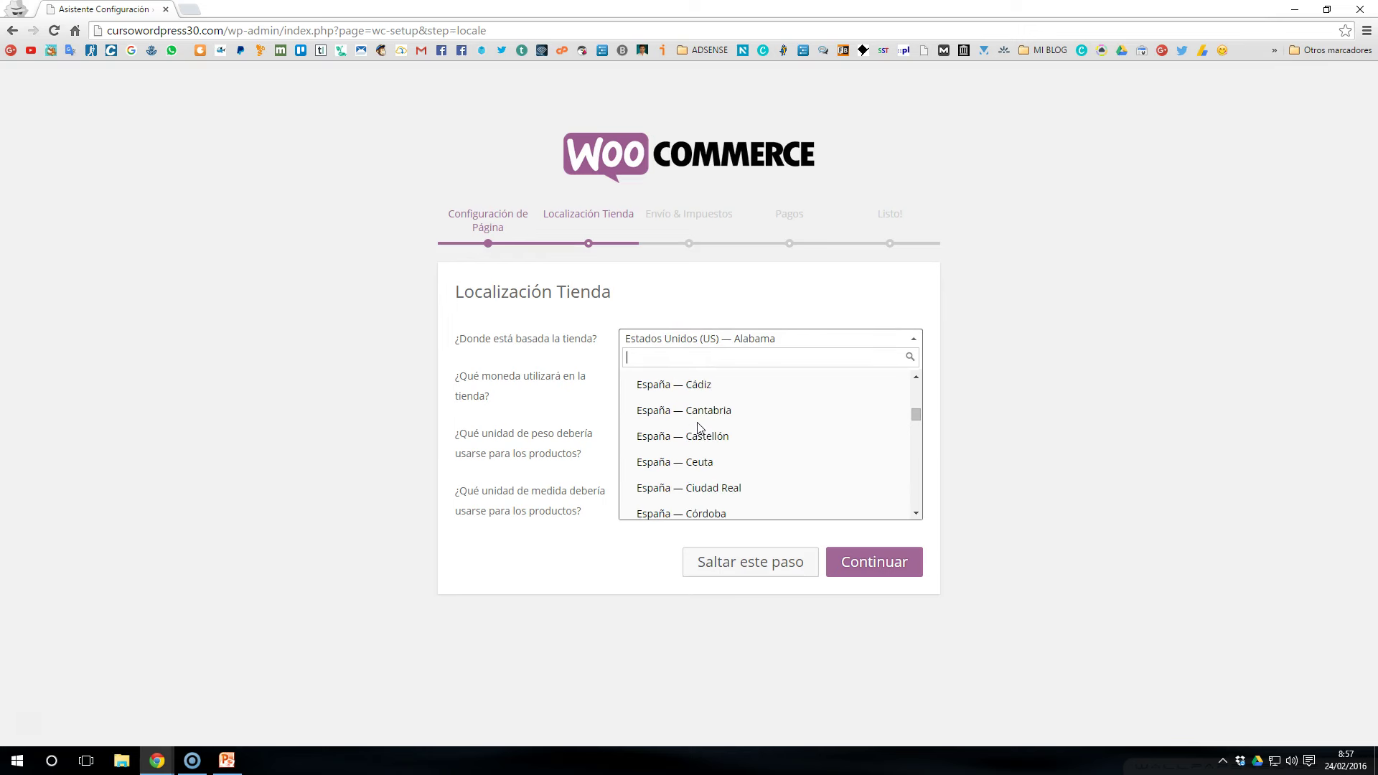
{"action": "left_click", "coordinate": [699, 426]}
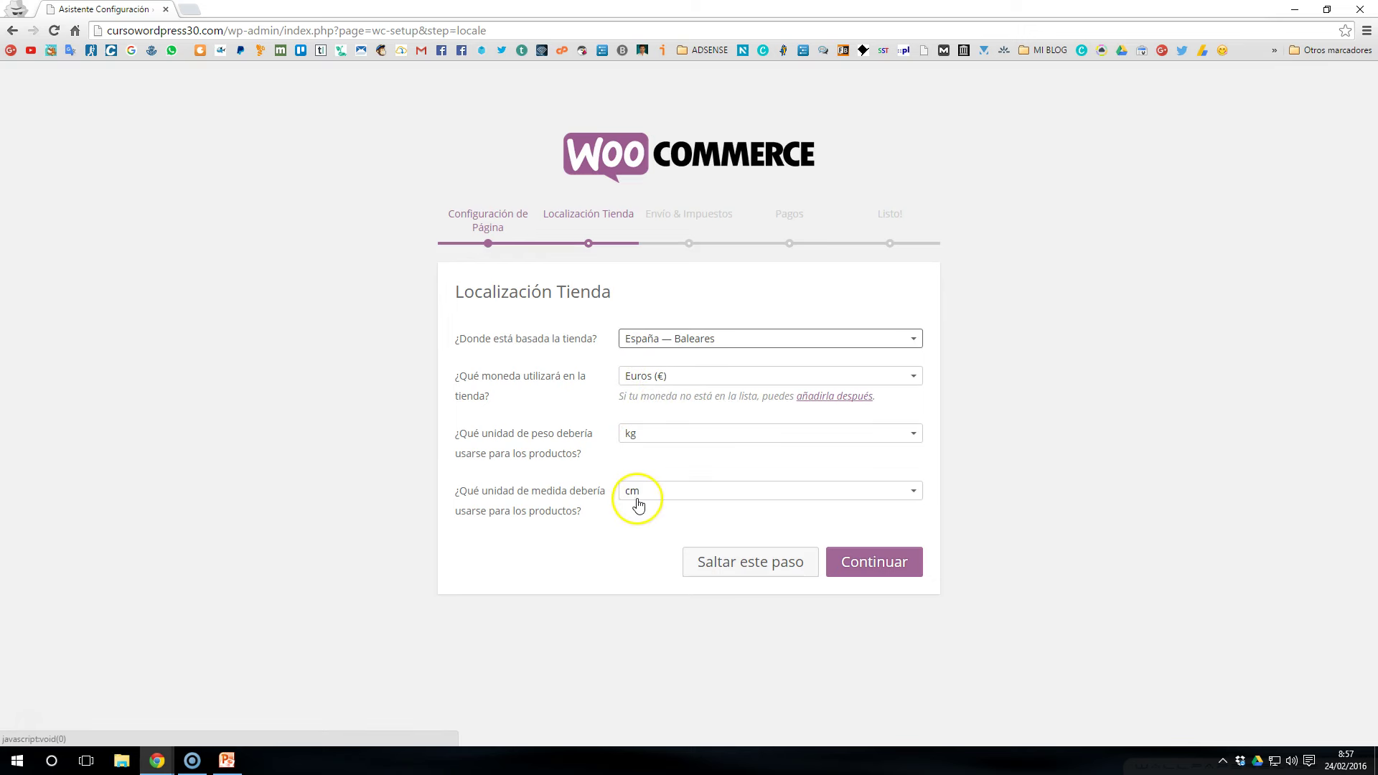
{"action": "left_click", "coordinate": [862, 567]}
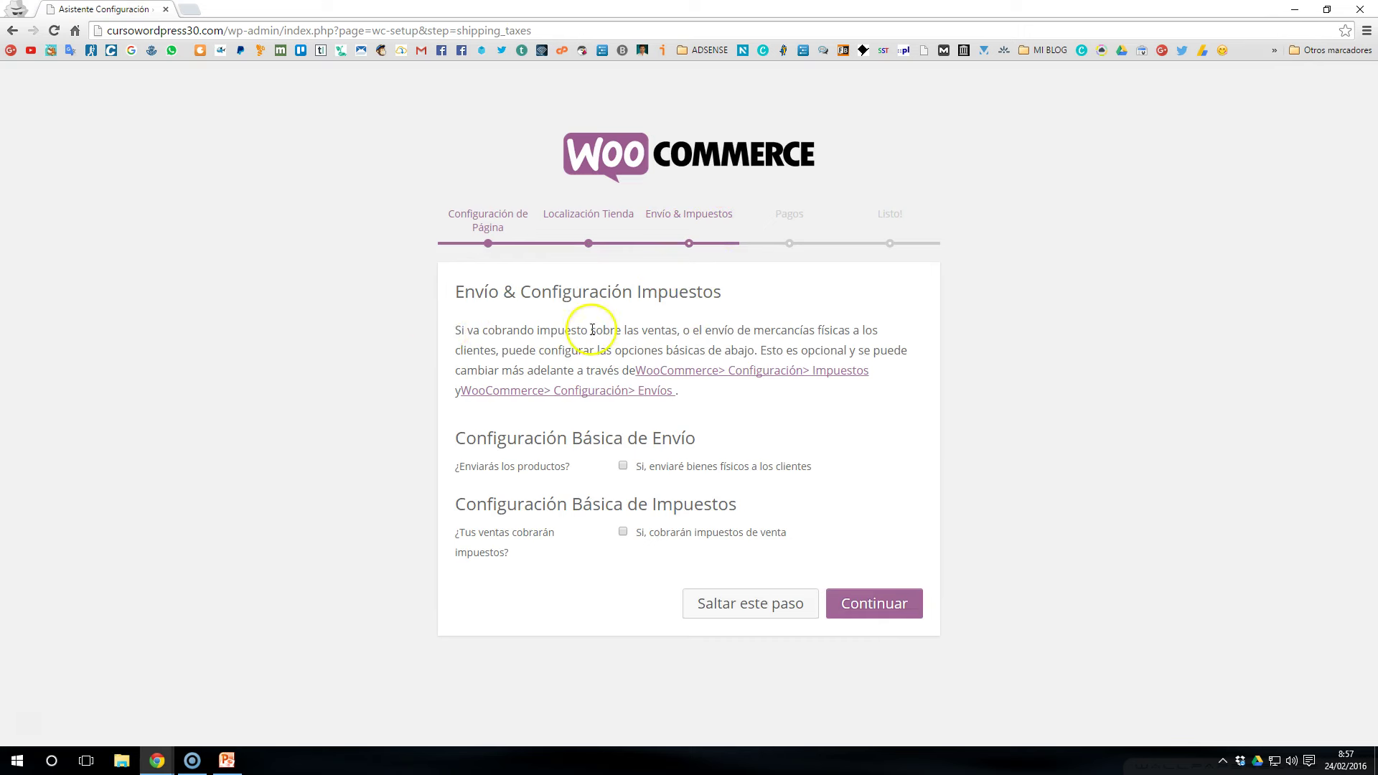
- Enable shipping of physical goods and charging of sales taxes, leaving the shipping costs blank, and continue the wizard
{"action": "left_click", "coordinate": [624, 467]}
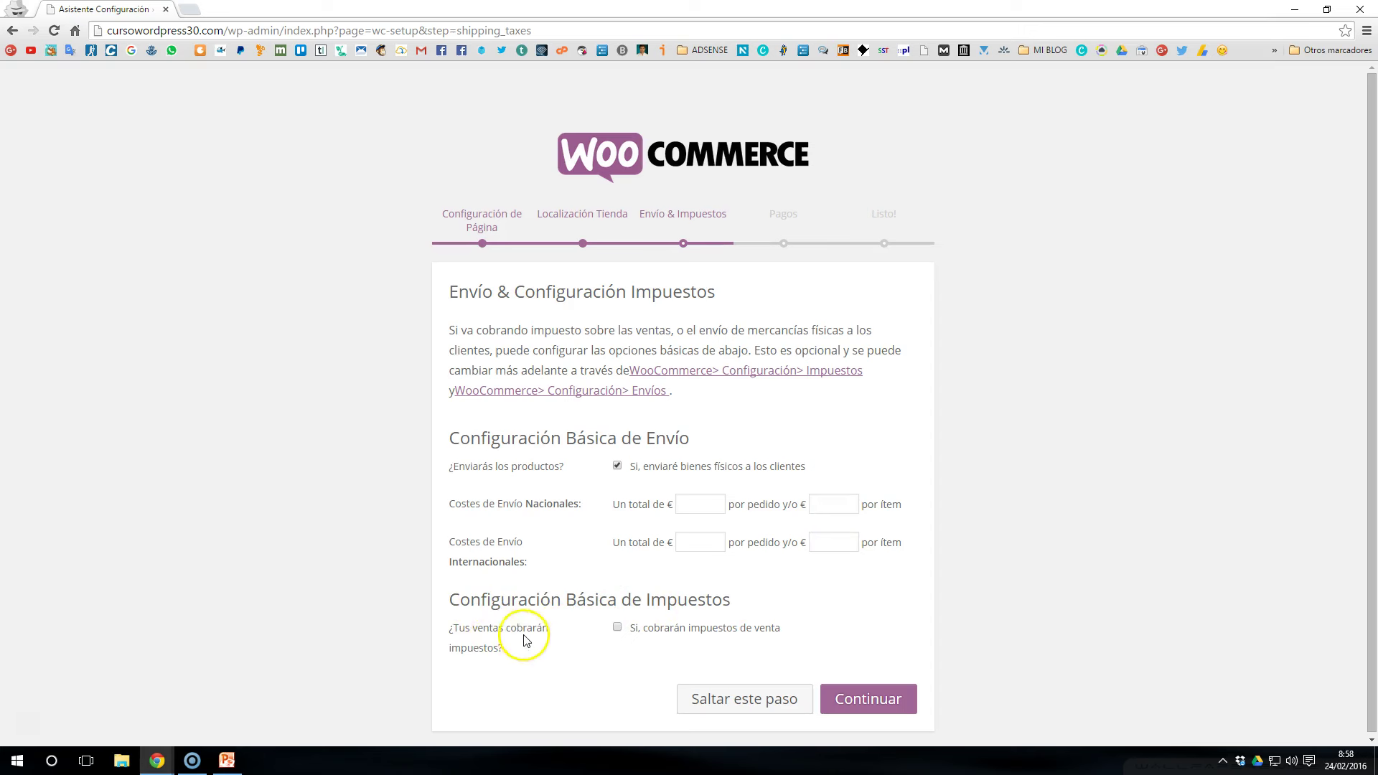
{"action": "left_click", "coordinate": [617, 629]}
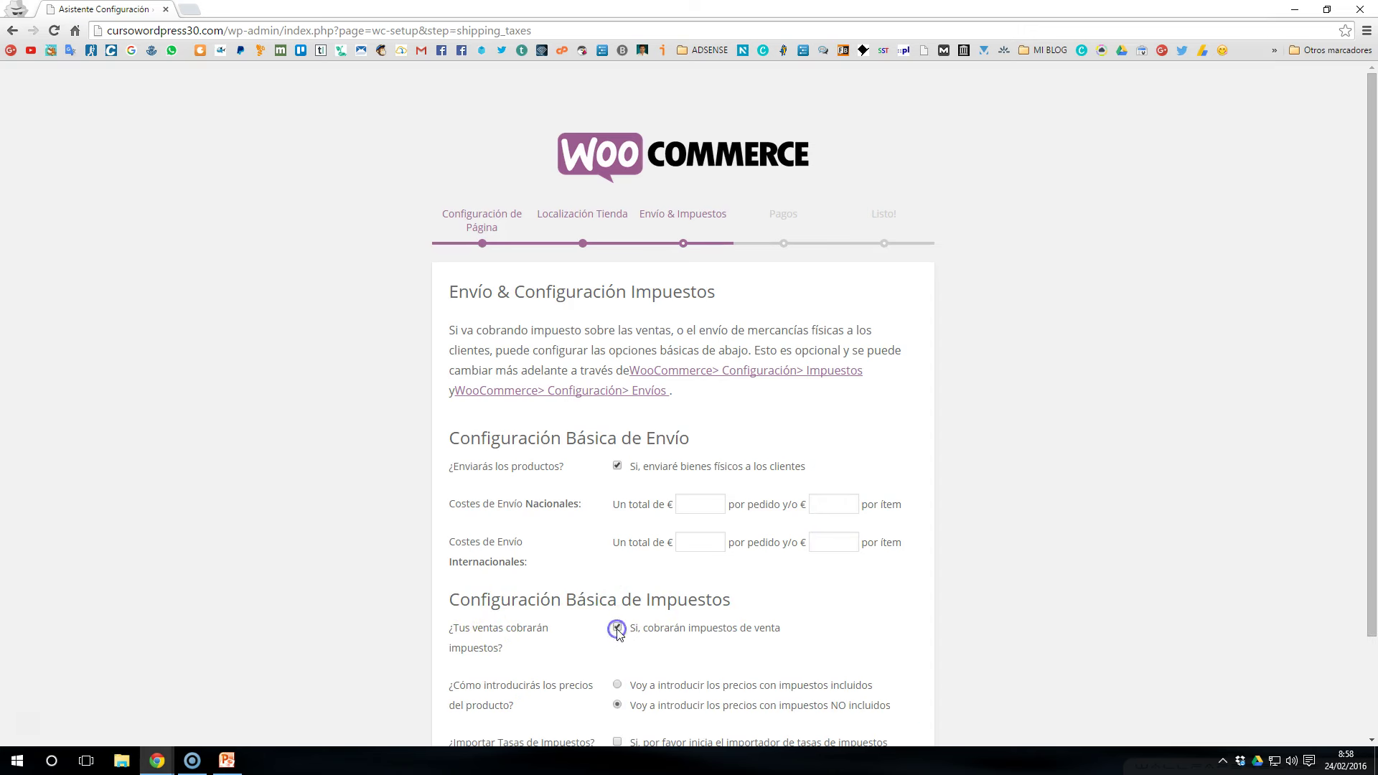
{"action": "scroll", "coordinate": [373, 523], "scroll_direction": "down", "scroll_amount": 2}
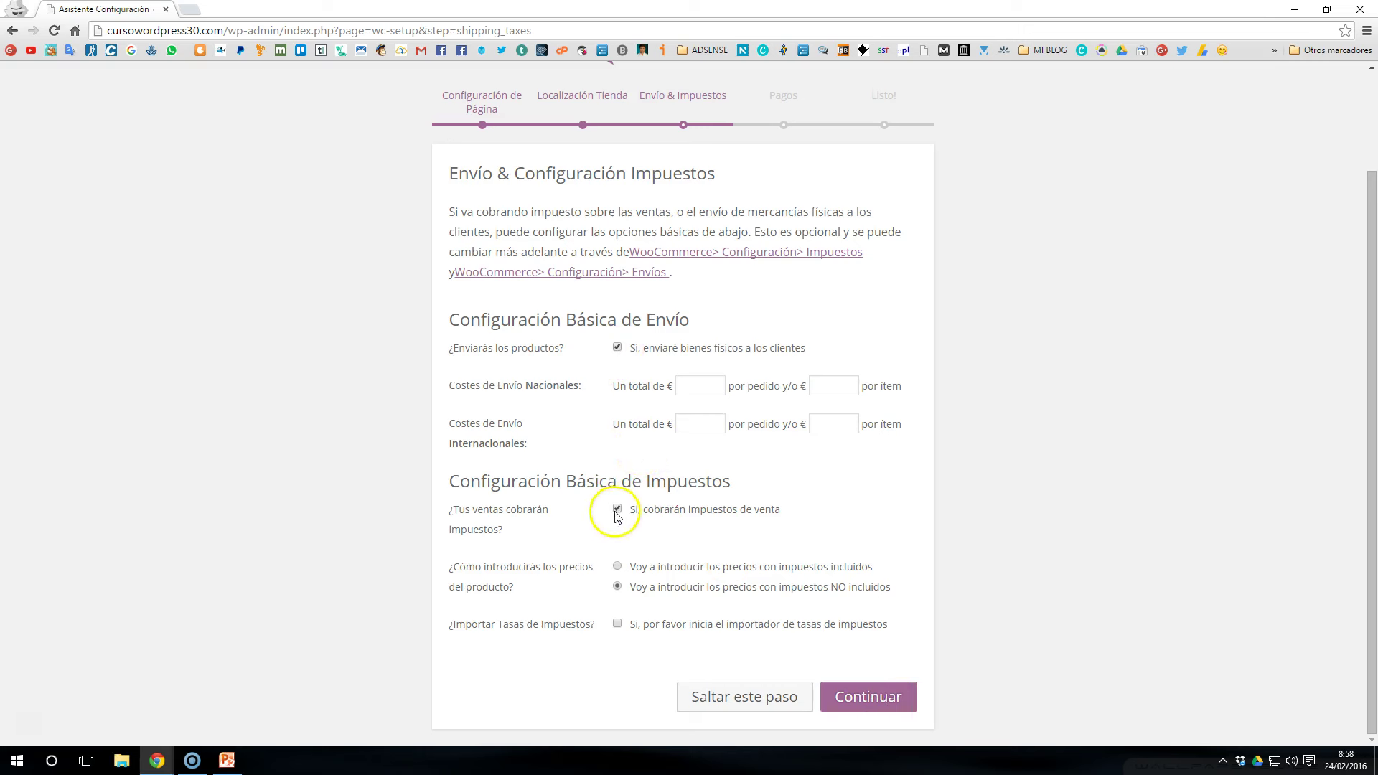
{"action": "left_click", "coordinate": [872, 698]}
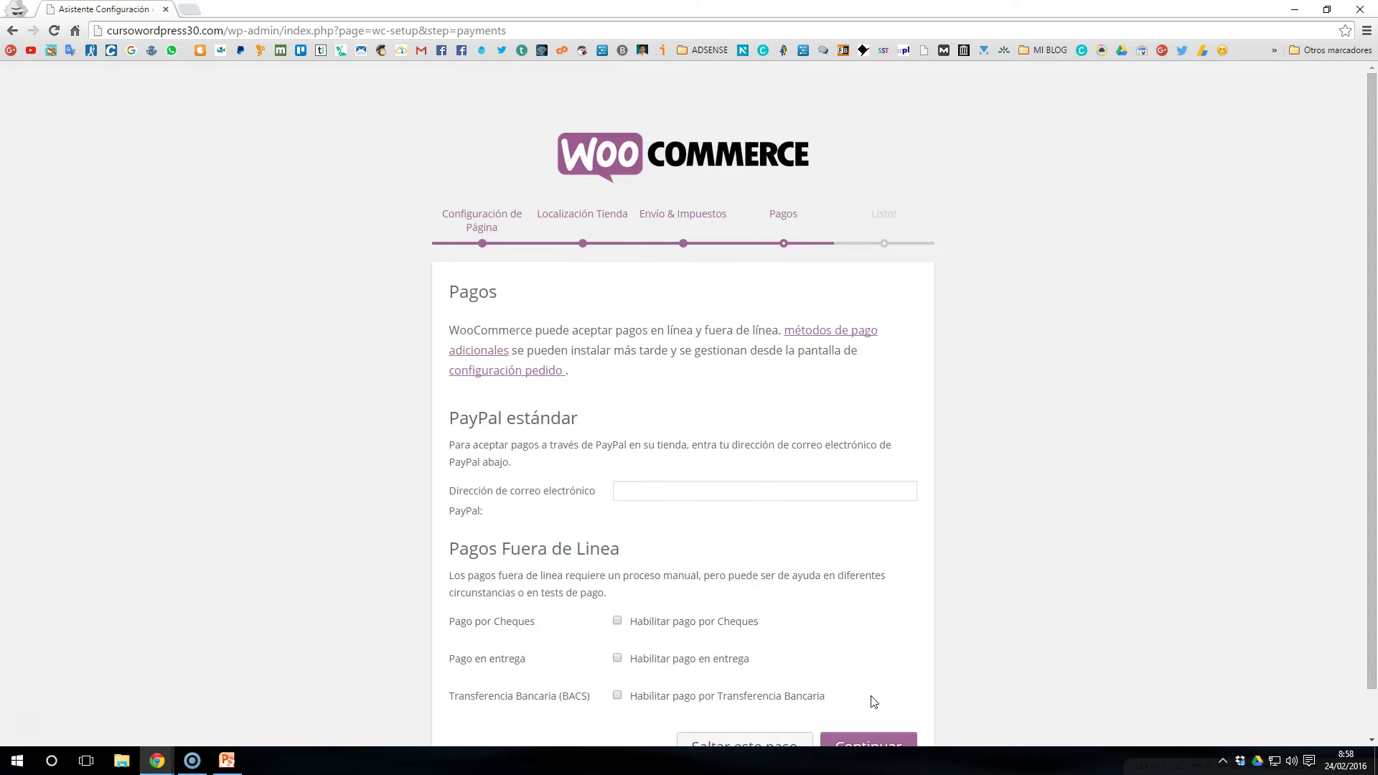
- Continue past the payments page without enabling any method and allow WooThemes to collect diagnostic and usage data
{"action": "scroll", "coordinate": [897, 675], "scroll_direction": "down", "scroll_amount": 1}
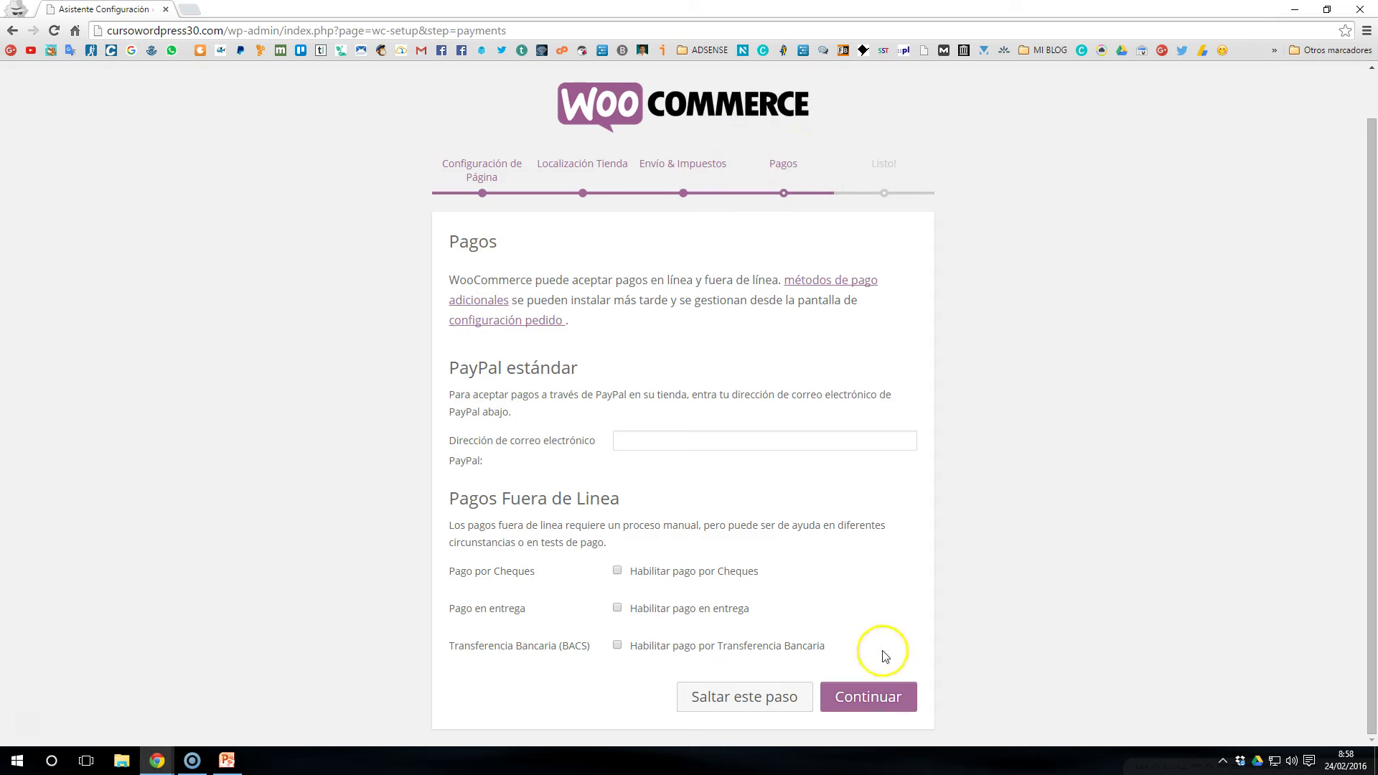
{"action": "left_click", "coordinate": [872, 699]}
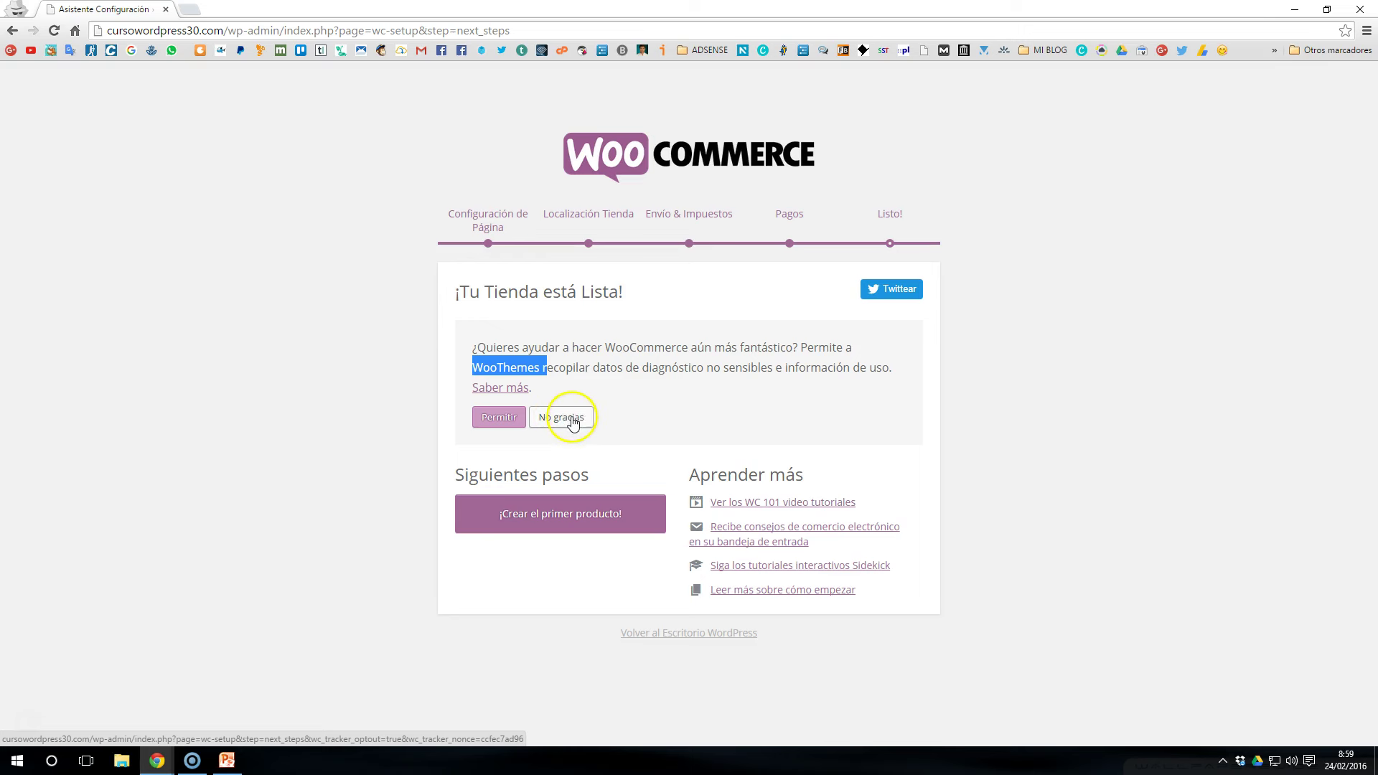
{"action": "left_click", "coordinate": [498, 423]}
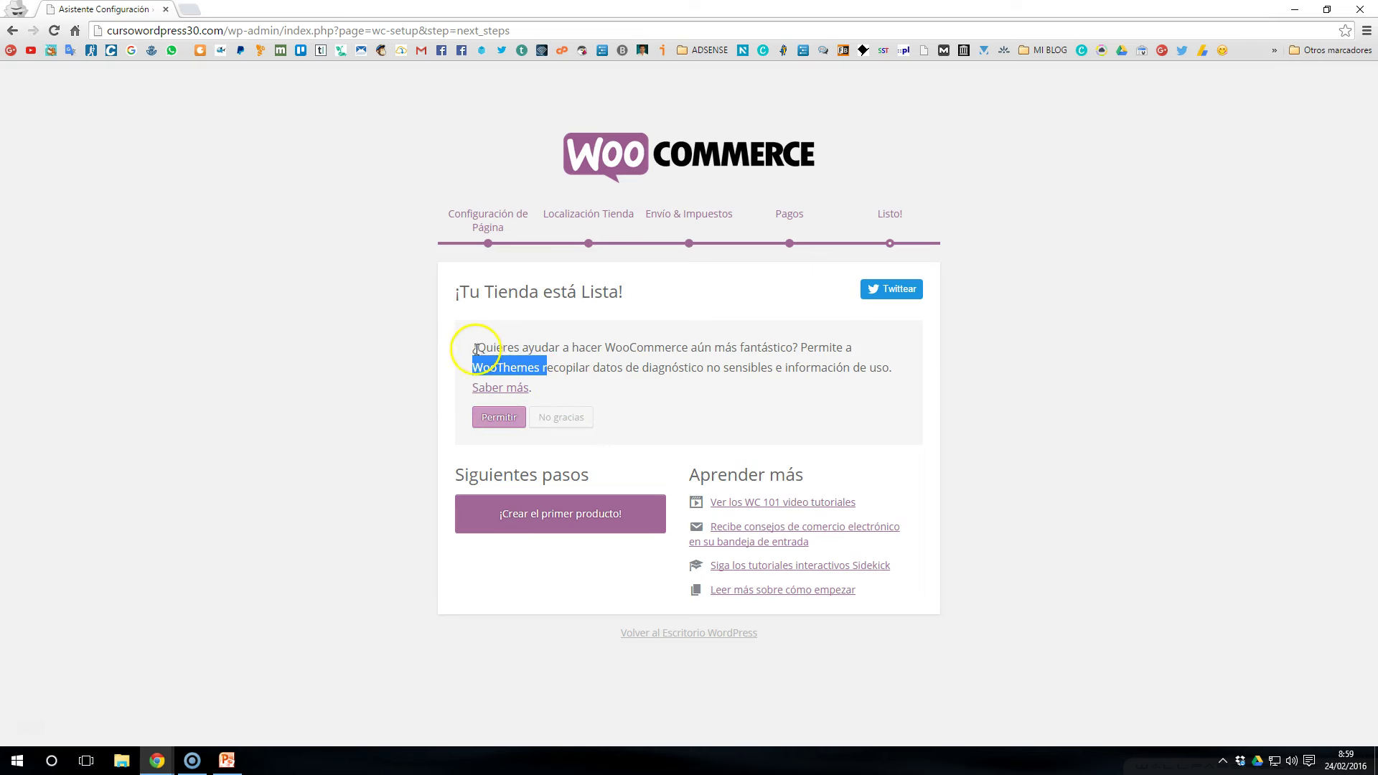
{"action": "left_click", "coordinate": [499, 419]}
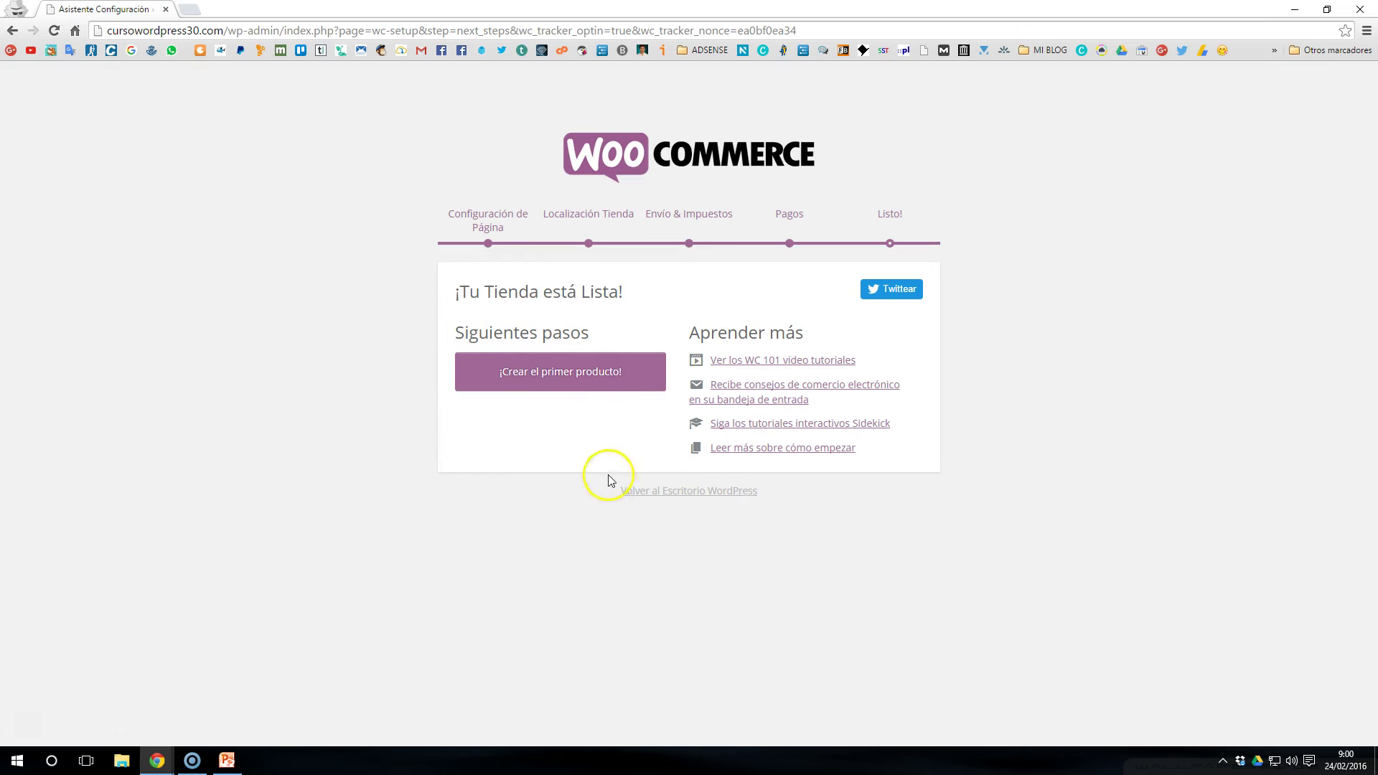
- Return to the WordPress dashboard and move the Estado de WooCommerce box above Noticias de WordPress in the second column
{"action": "left_click", "coordinate": [691, 501]}
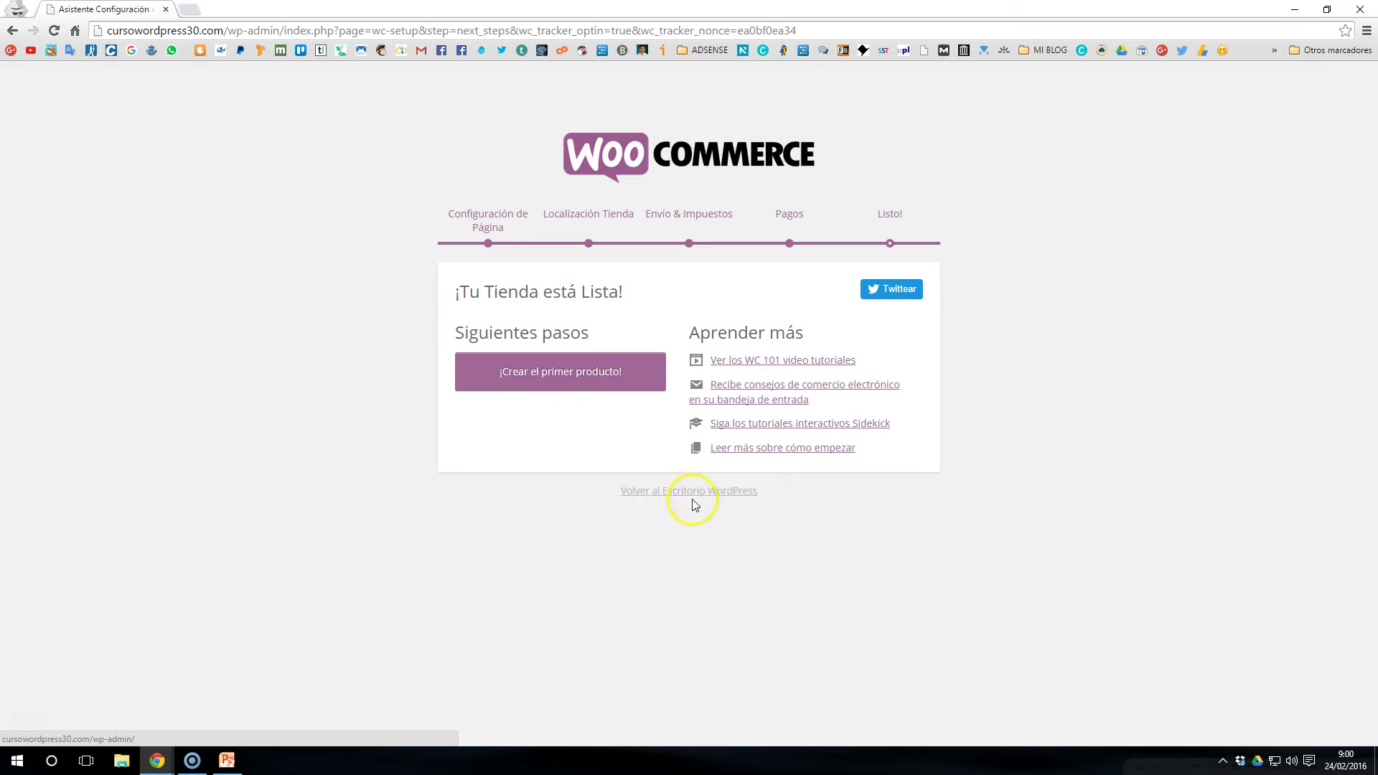
{"action": "left_click", "coordinate": [691, 497]}
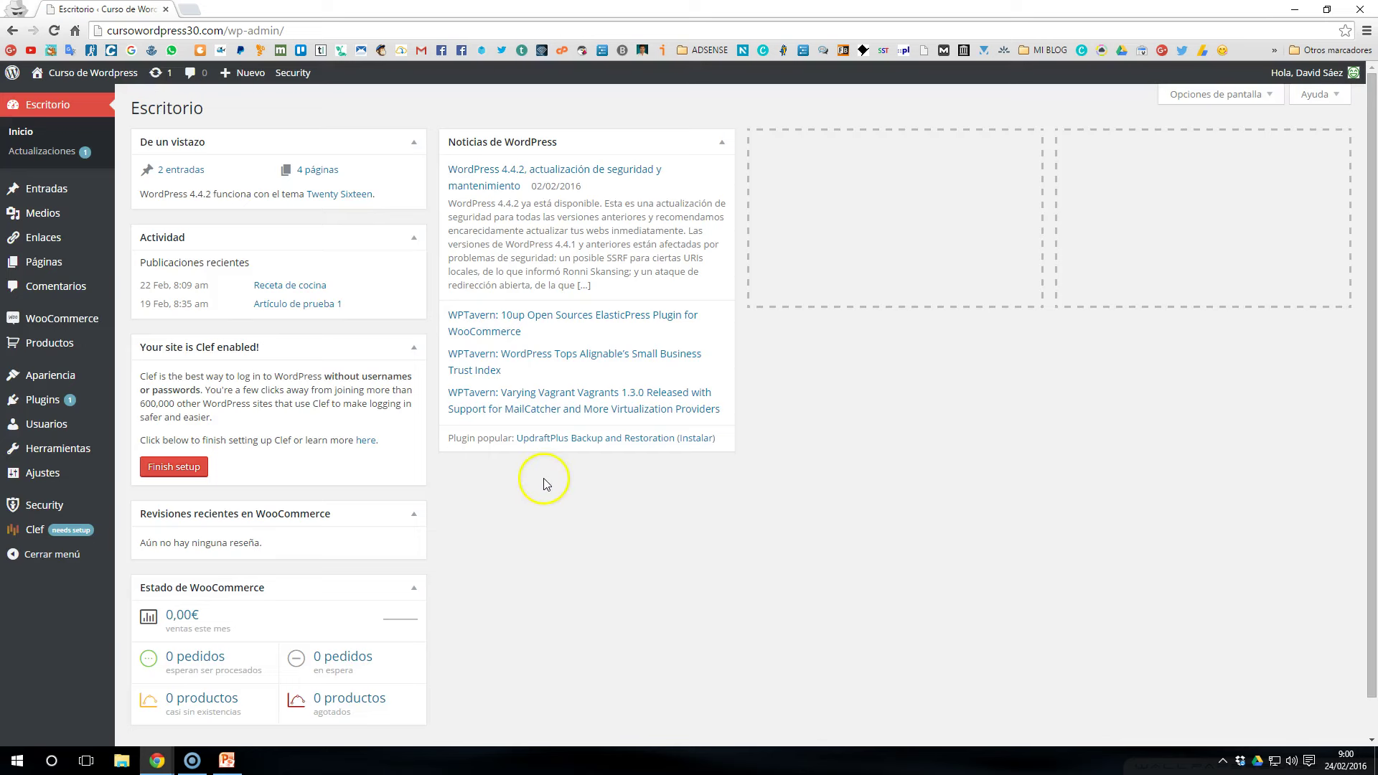
{"action": "scroll", "coordinate": [552, 481], "scroll_direction": "down", "scroll_amount": 1}
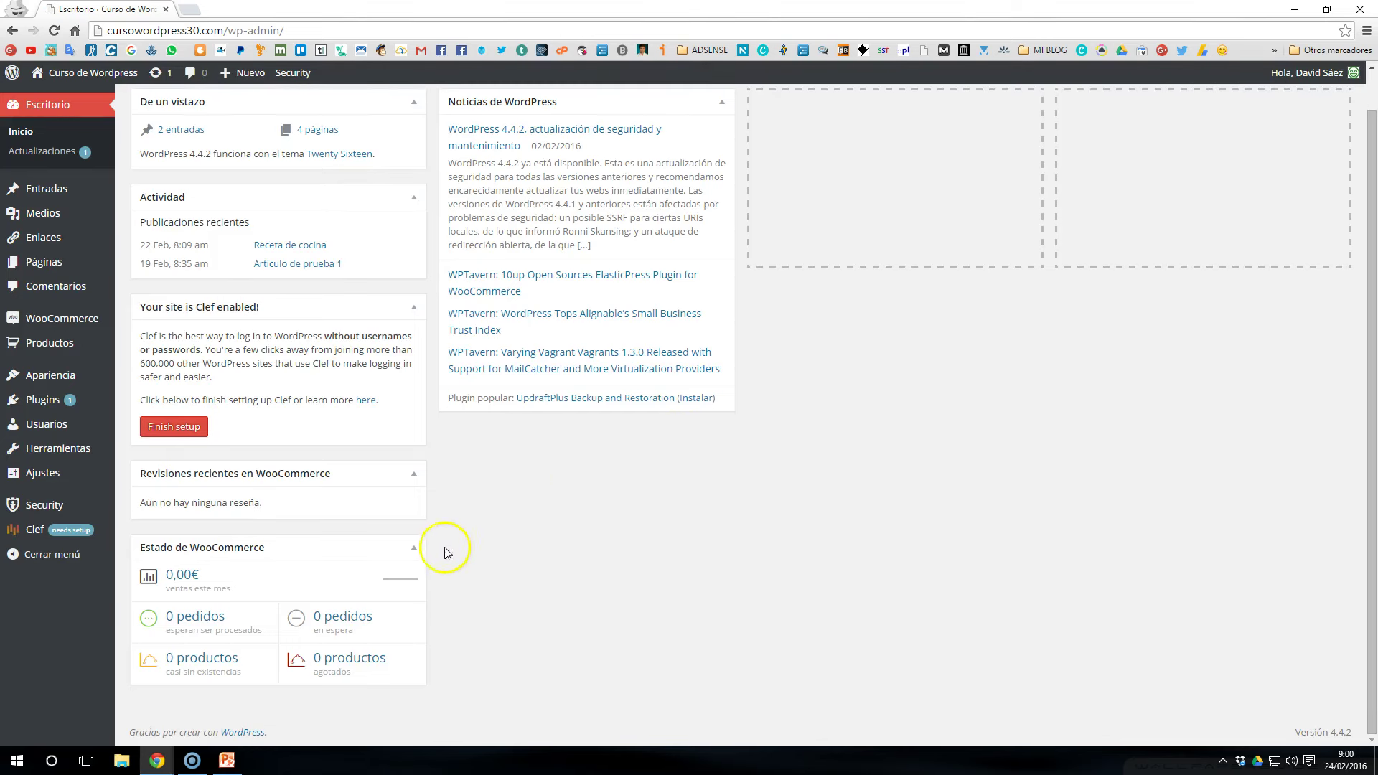
{"action": "left_click_drag", "start_coordinate": [376, 547], "coordinate": [460, 431]}
{"action": "left_click_drag", "start_coordinate": [567, 250], "coordinate": [671, 144]}
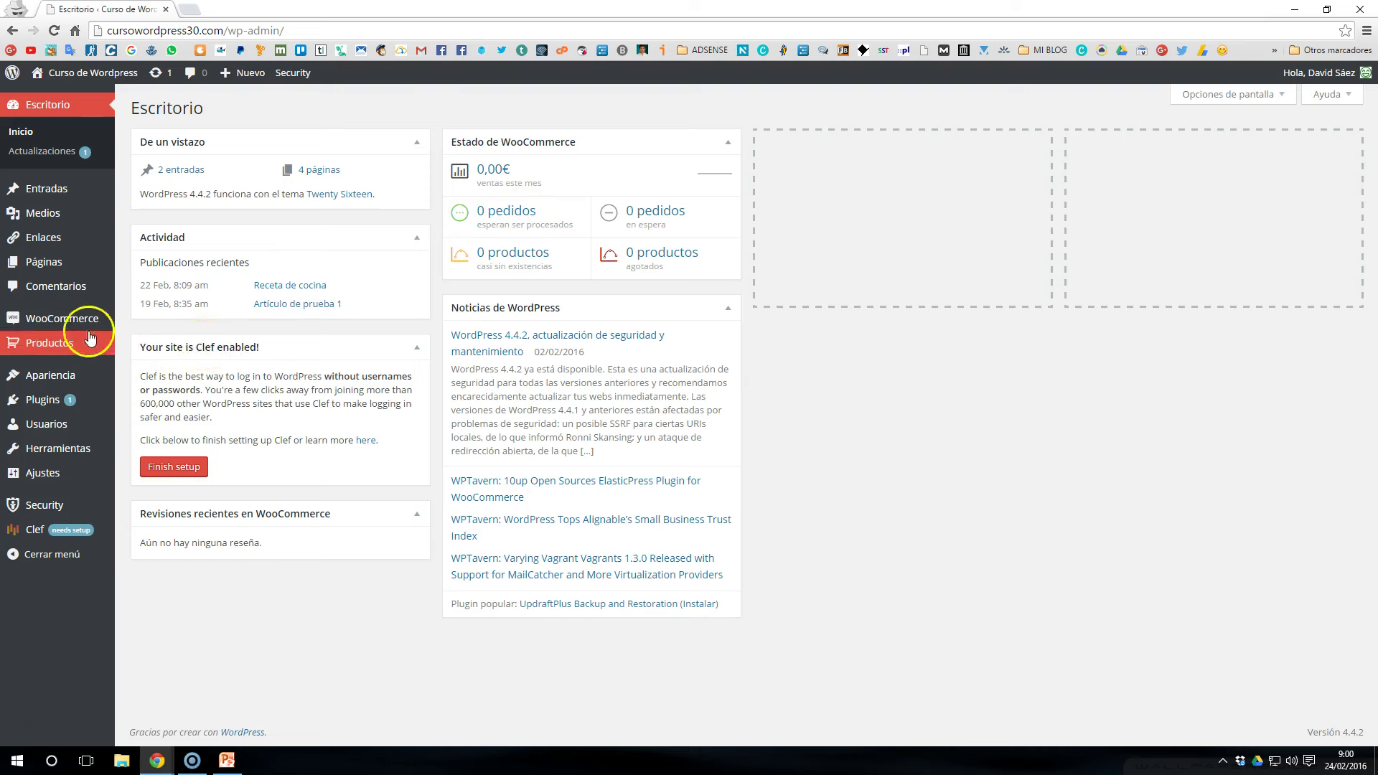
{"action": "mouse_move", "coordinate": [44, 331]}
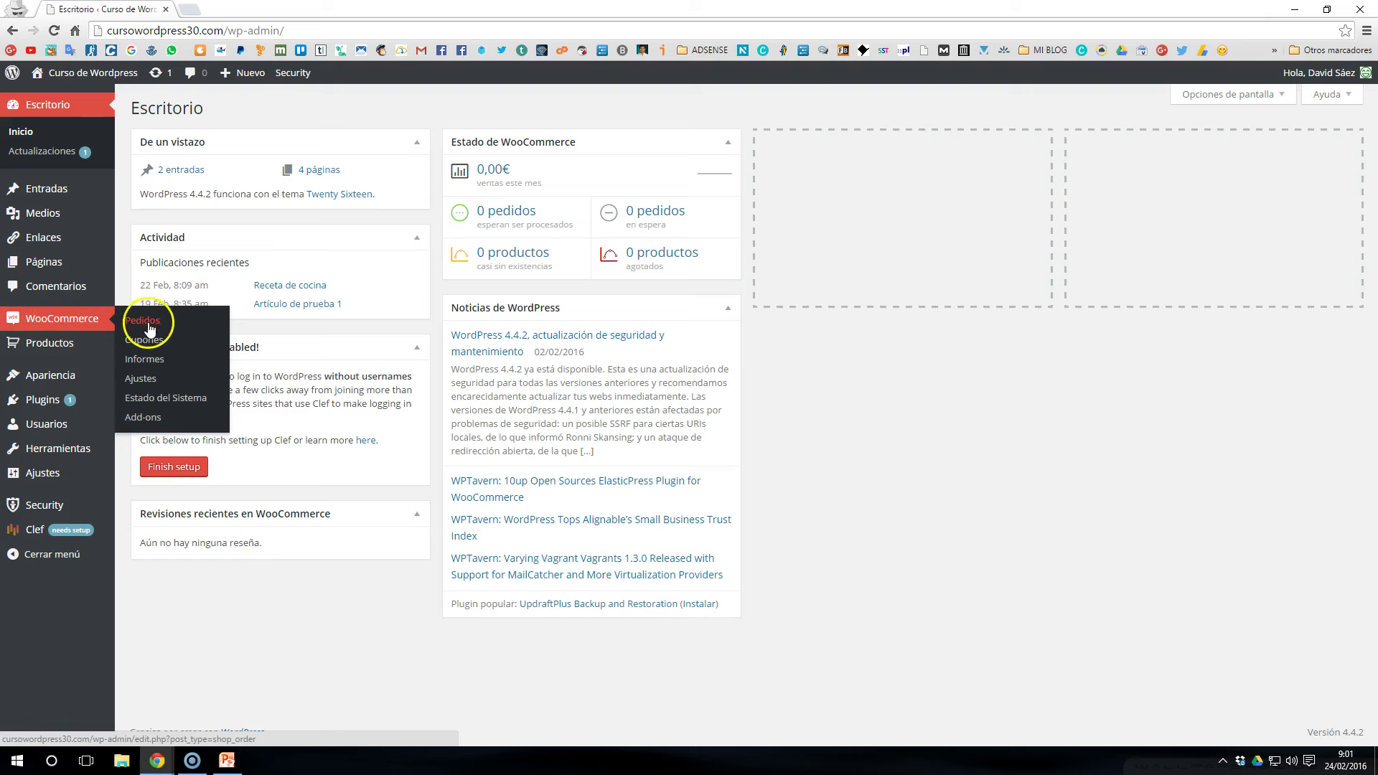
{"action": "left_click", "coordinate": [153, 363]}
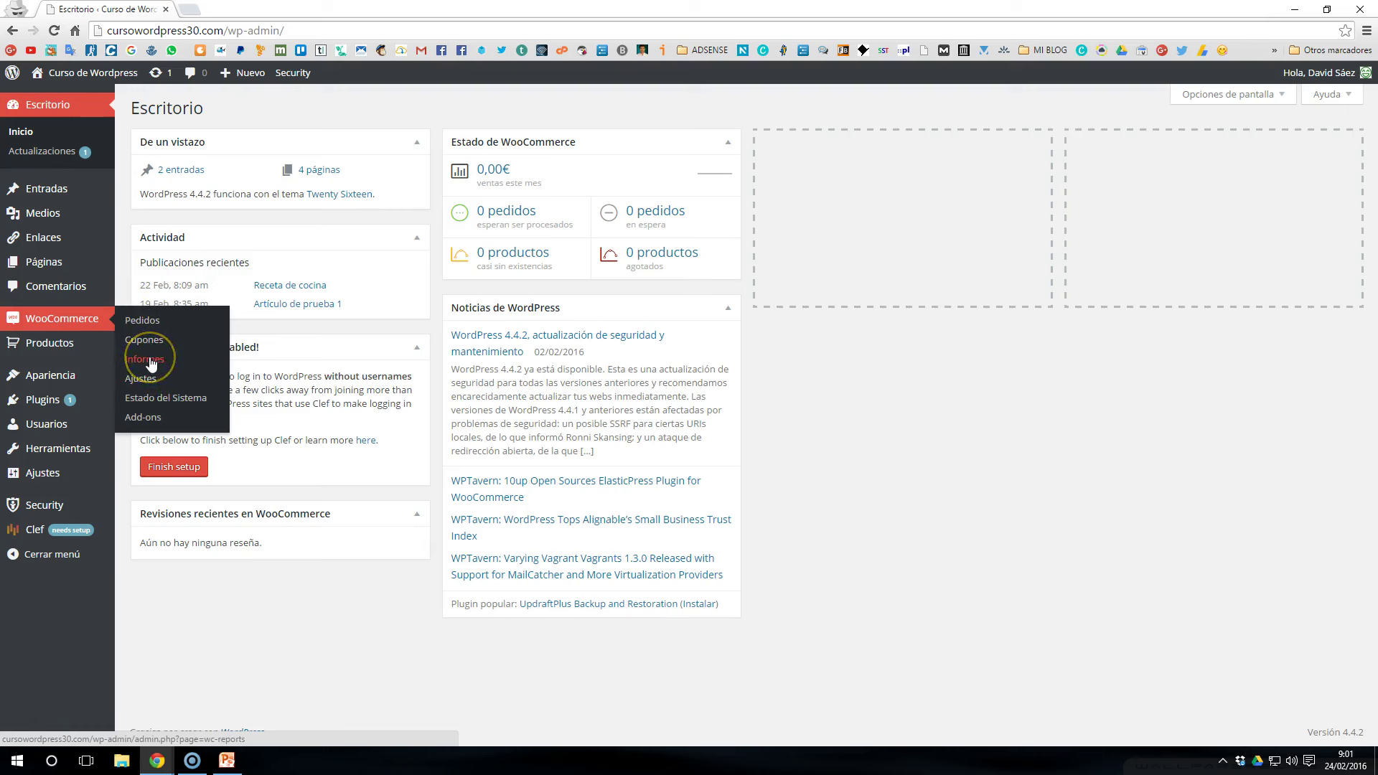
{"action": "left_click", "coordinate": [159, 410]}
{"action": "left_click", "coordinate": [153, 420]}
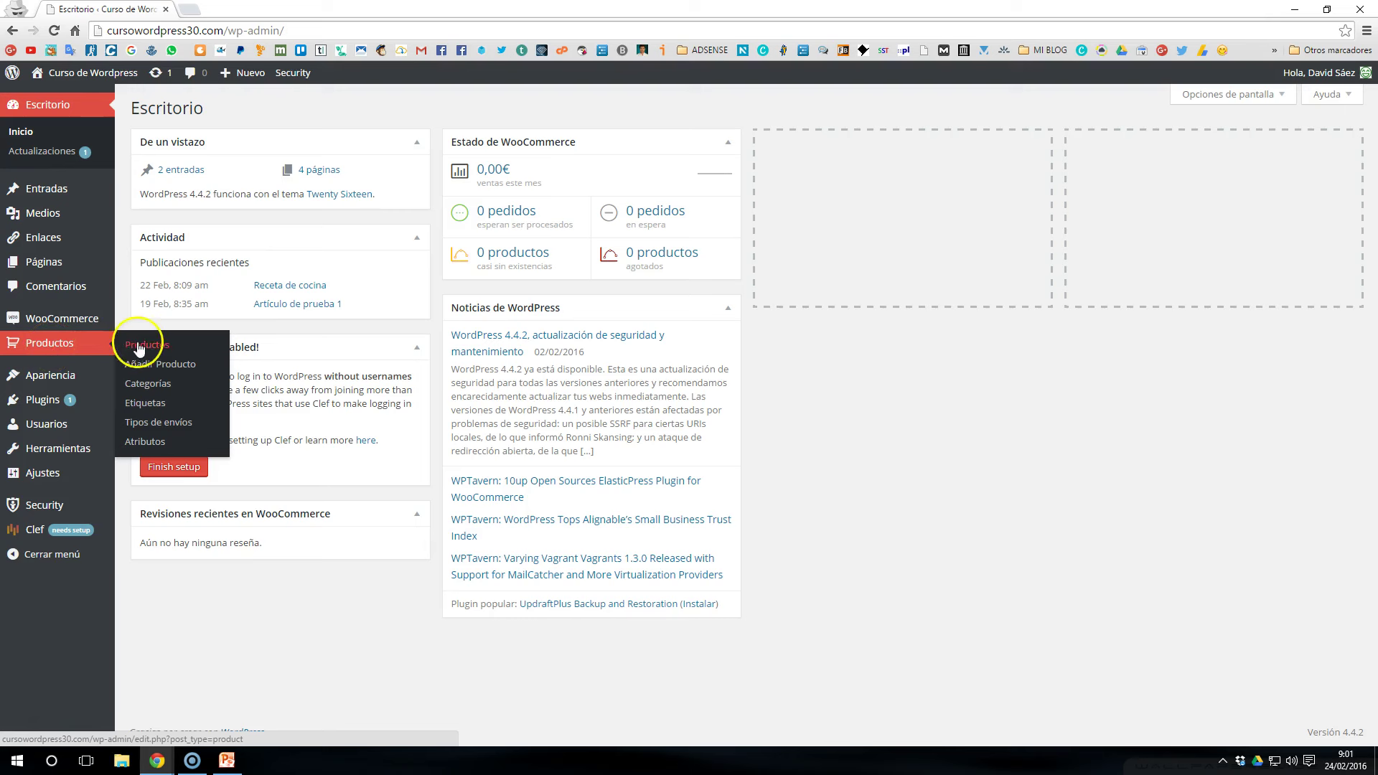
{"action": "left_click", "coordinate": [165, 371]}
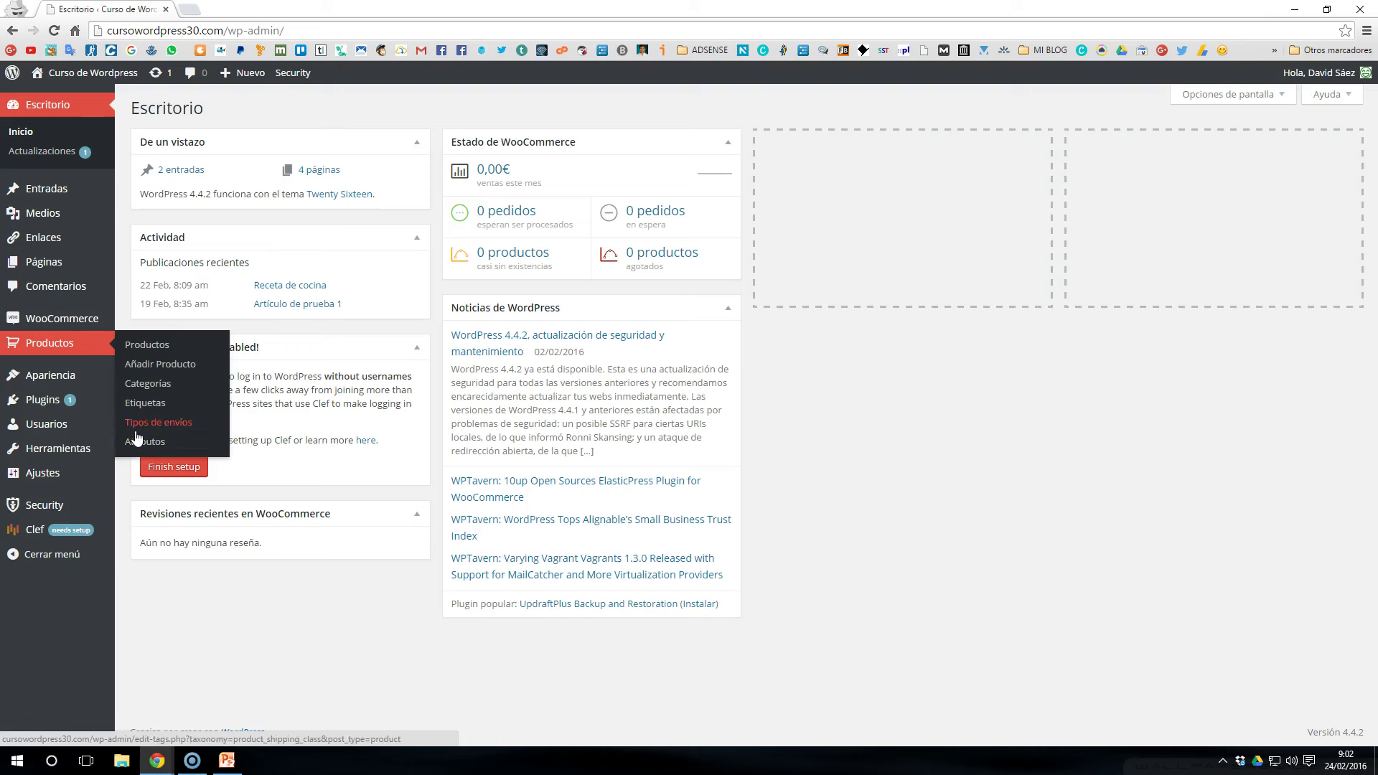
- In the theme's widget settings, add Carrito WooCommerce and Búsqueda de Producto WooCommerce to the Barra lateral area
{"action": "left_click", "coordinate": [63, 380]}
{"action": "mouse_move", "coordinate": [65, 379]}
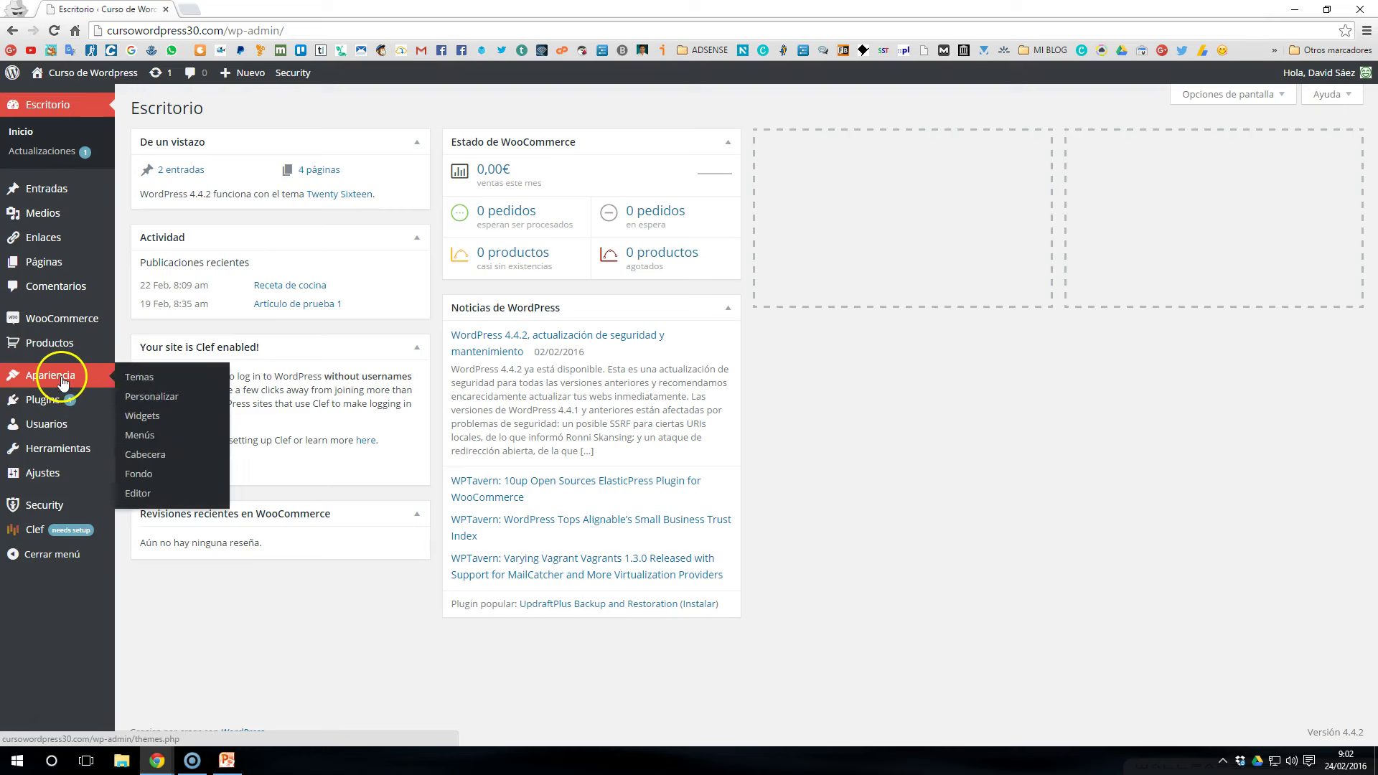
{"action": "left_click", "coordinate": [136, 417]}
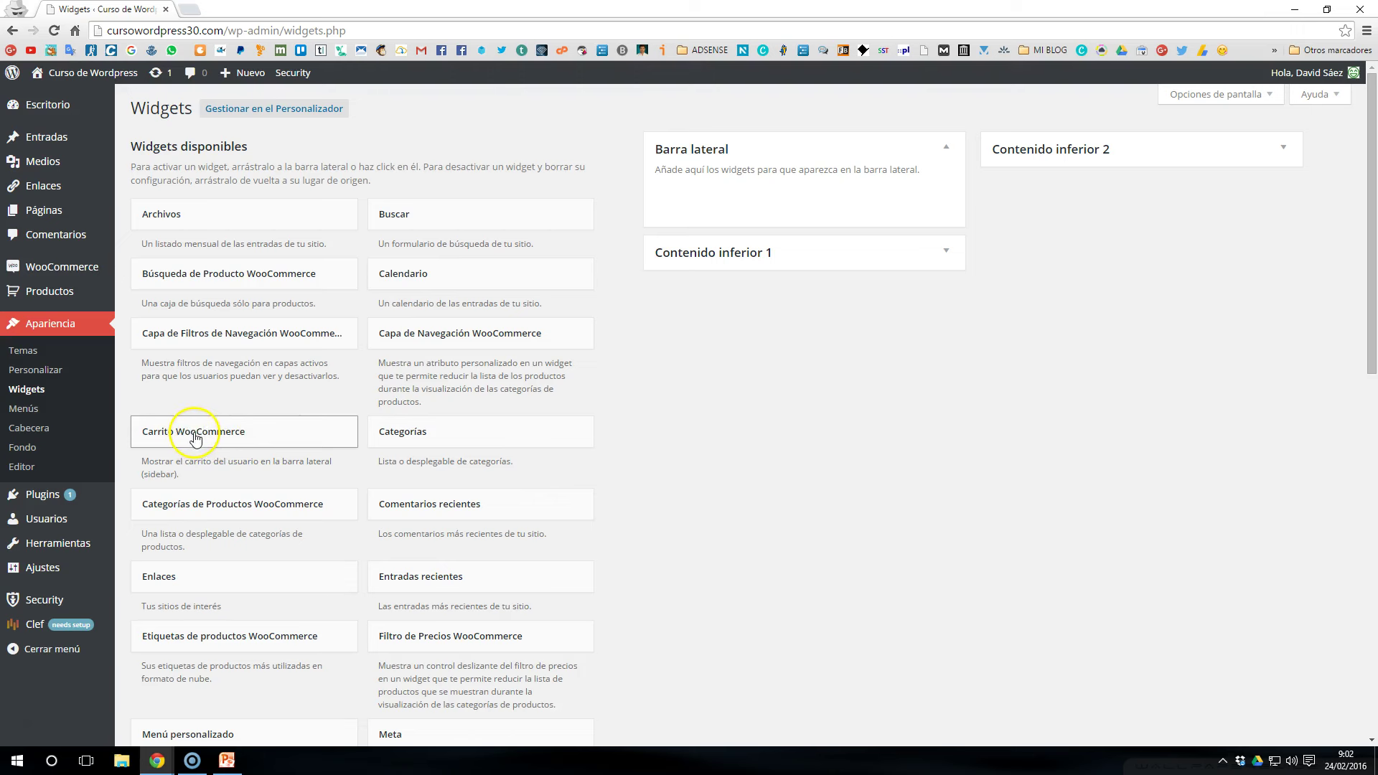
{"action": "left_click_drag", "start_coordinate": [215, 427], "coordinate": [728, 201]}
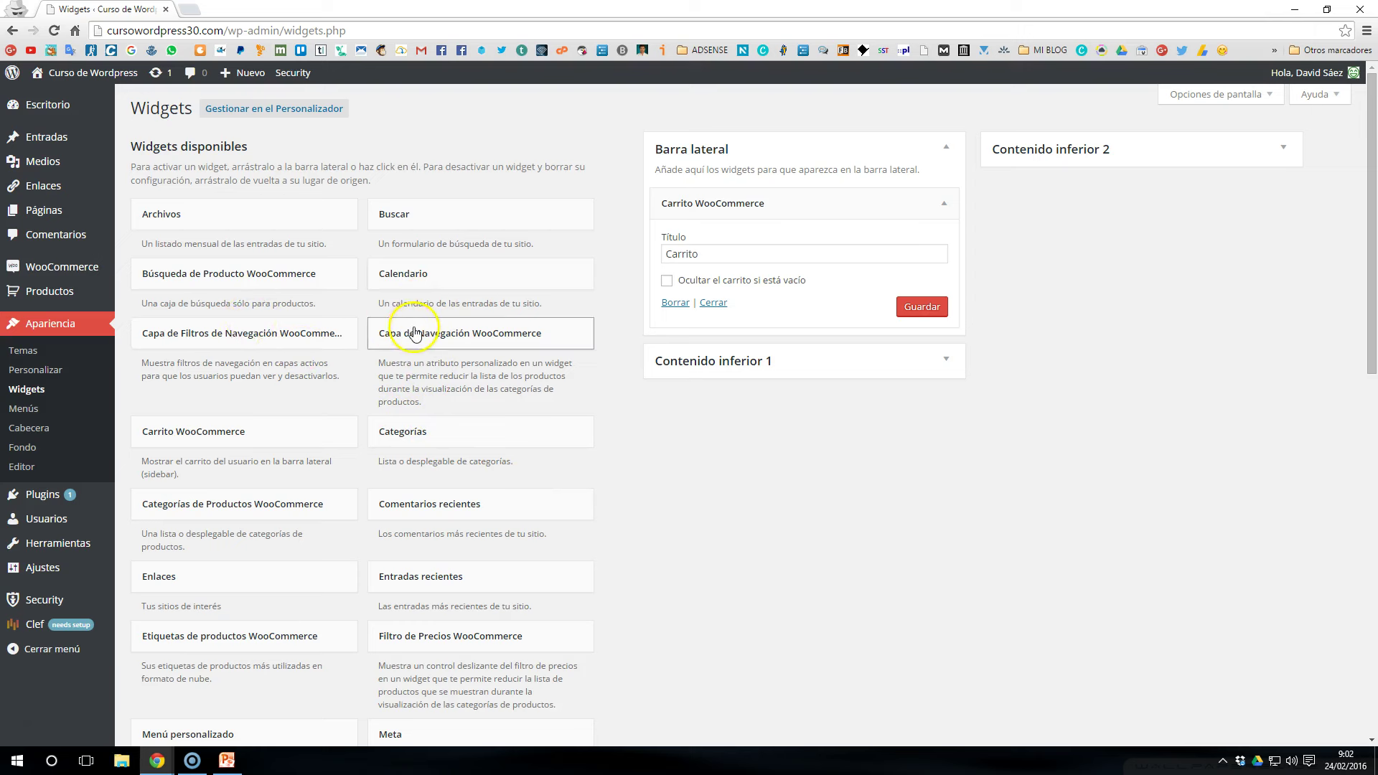
{"action": "left_click_drag", "start_coordinate": [223, 278], "coordinate": [747, 347]}
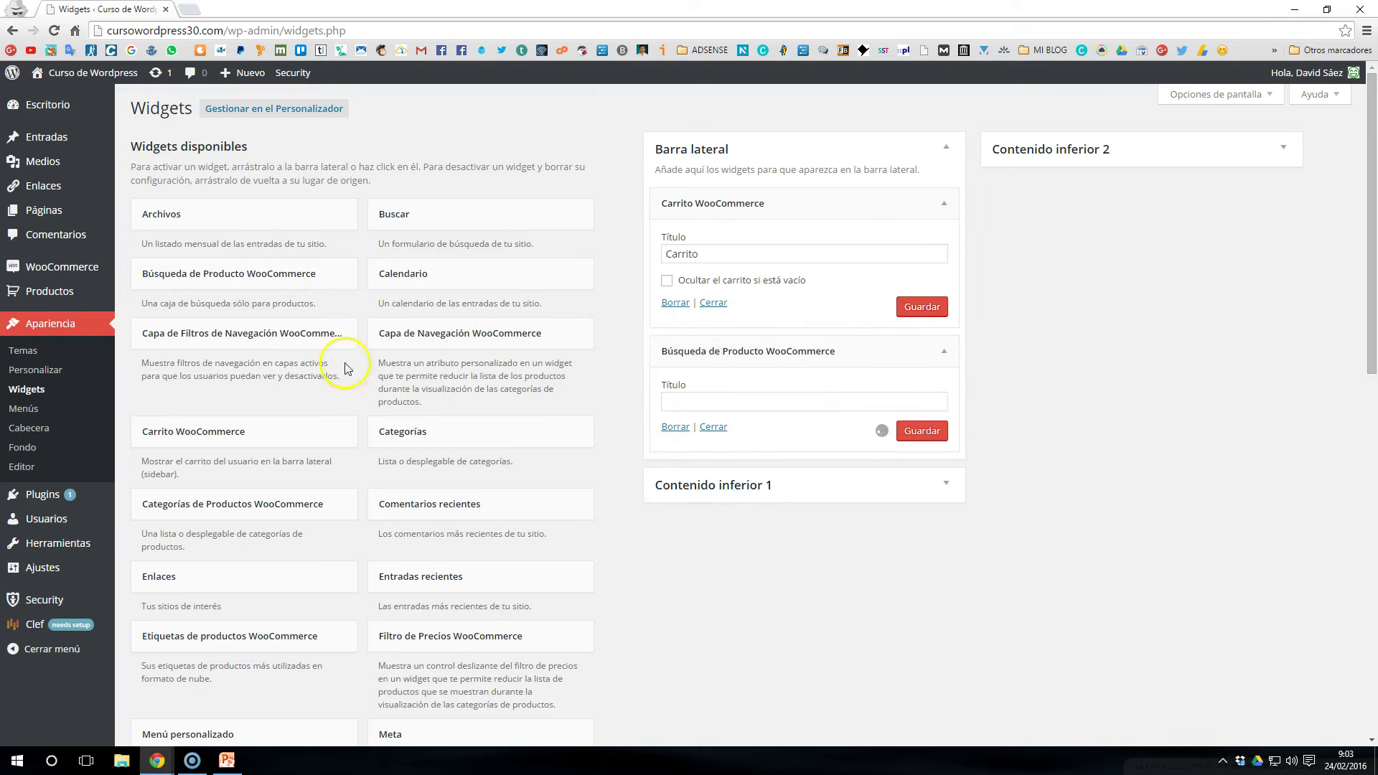
- Add the Productos WooCommerce and Productos Mejor Valorados WooCommerce widgets to Barra lateral and collapse the Productos WooCommerce settings
{"action": "scroll", "coordinate": [362, 429], "scroll_direction": "down", "scroll_amount": 4}
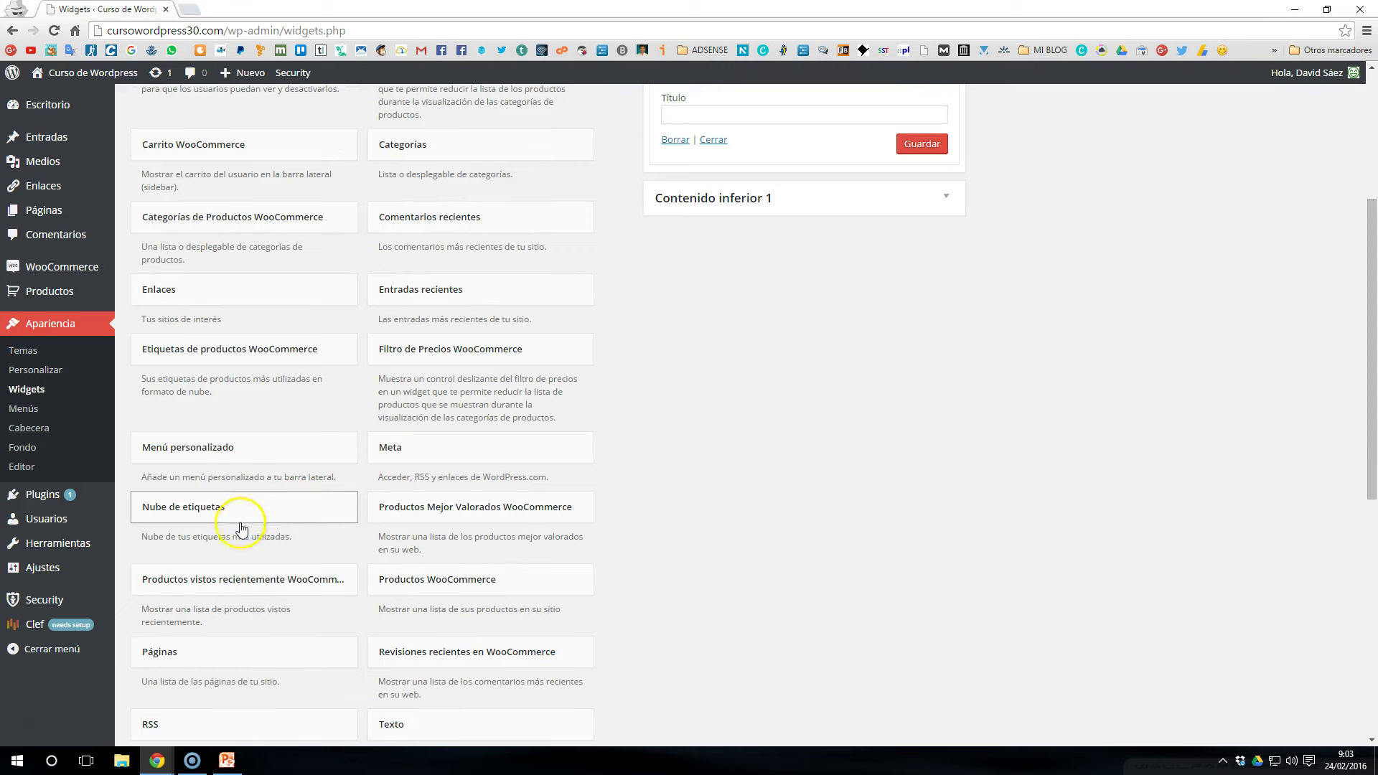
{"action": "scroll", "coordinate": [287, 607], "scroll_direction": "down", "scroll_amount": 2}
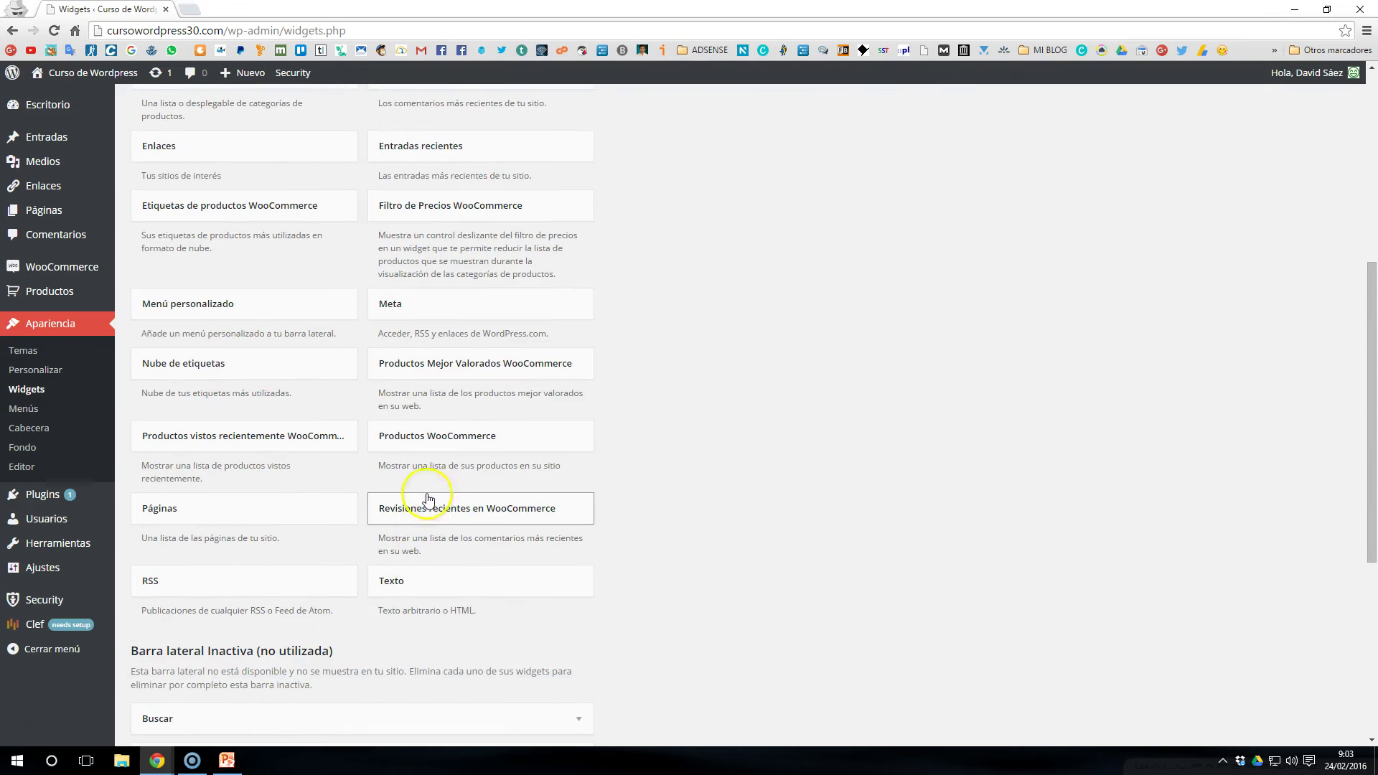
{"action": "scroll", "coordinate": [445, 503], "scroll_direction": "up", "scroll_amount": 1}
{"action": "left_click_drag", "start_coordinate": [437, 518], "coordinate": [716, 328]}
{"action": "scroll", "coordinate": [572, 462], "scroll_direction": "up", "scroll_amount": 1}
{"action": "scroll", "coordinate": [665, 481], "scroll_direction": "up", "scroll_amount": 2}
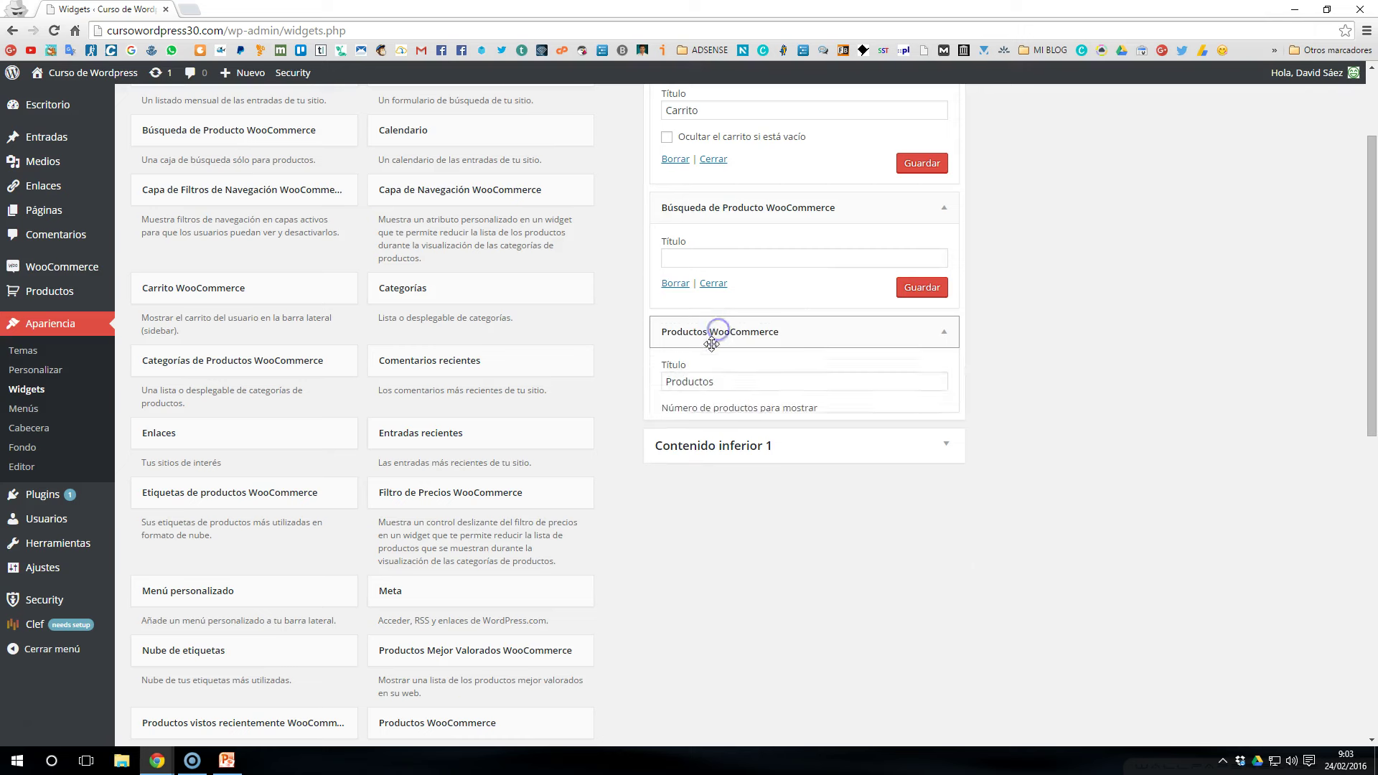
{"action": "left_click_drag", "start_coordinate": [440, 659], "coordinate": [769, 678]}
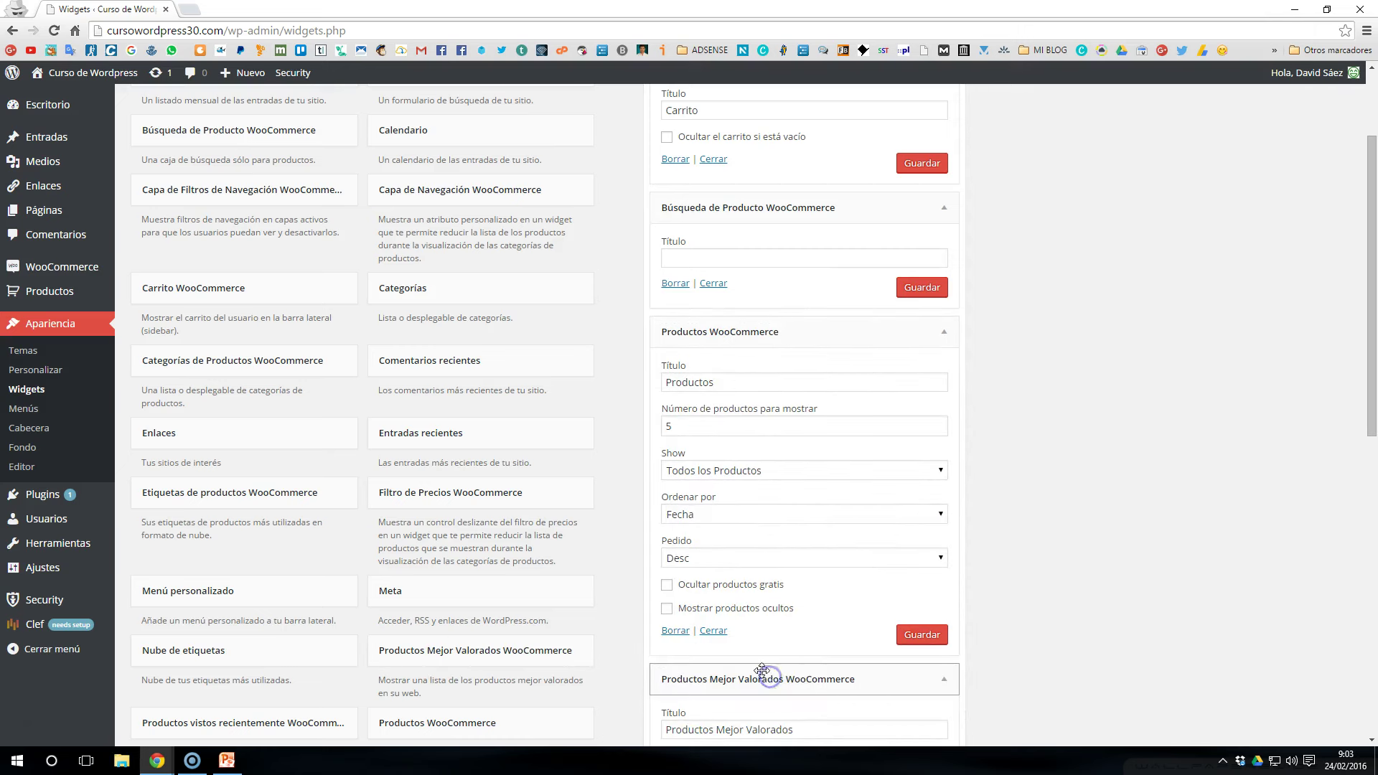
{"action": "left_click", "coordinate": [944, 333]}
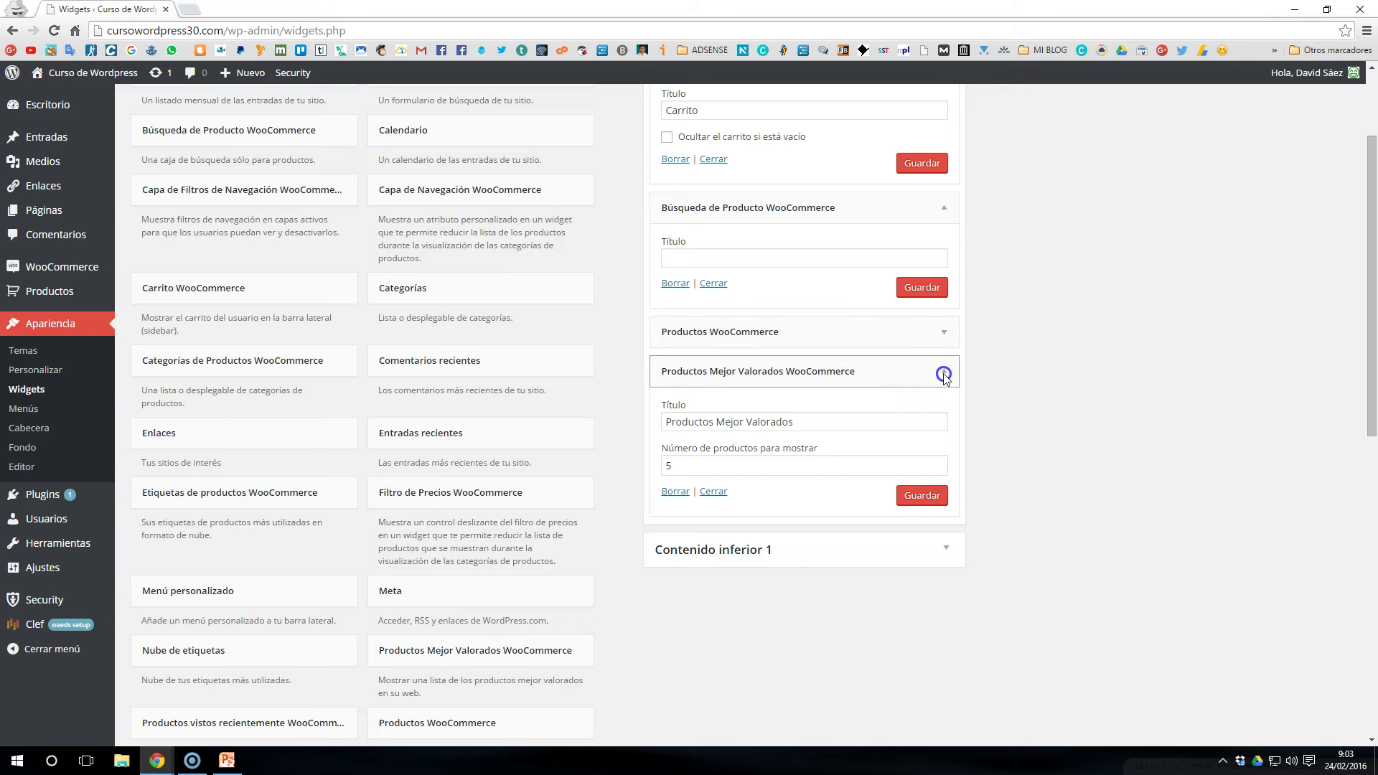
- Collapse the settings of the Productos Mejor Valorados, Carrito and Búsqueda de Producto WooCommerce widgets in Barra lateral
{"action": "left_click", "coordinate": [942, 370]}
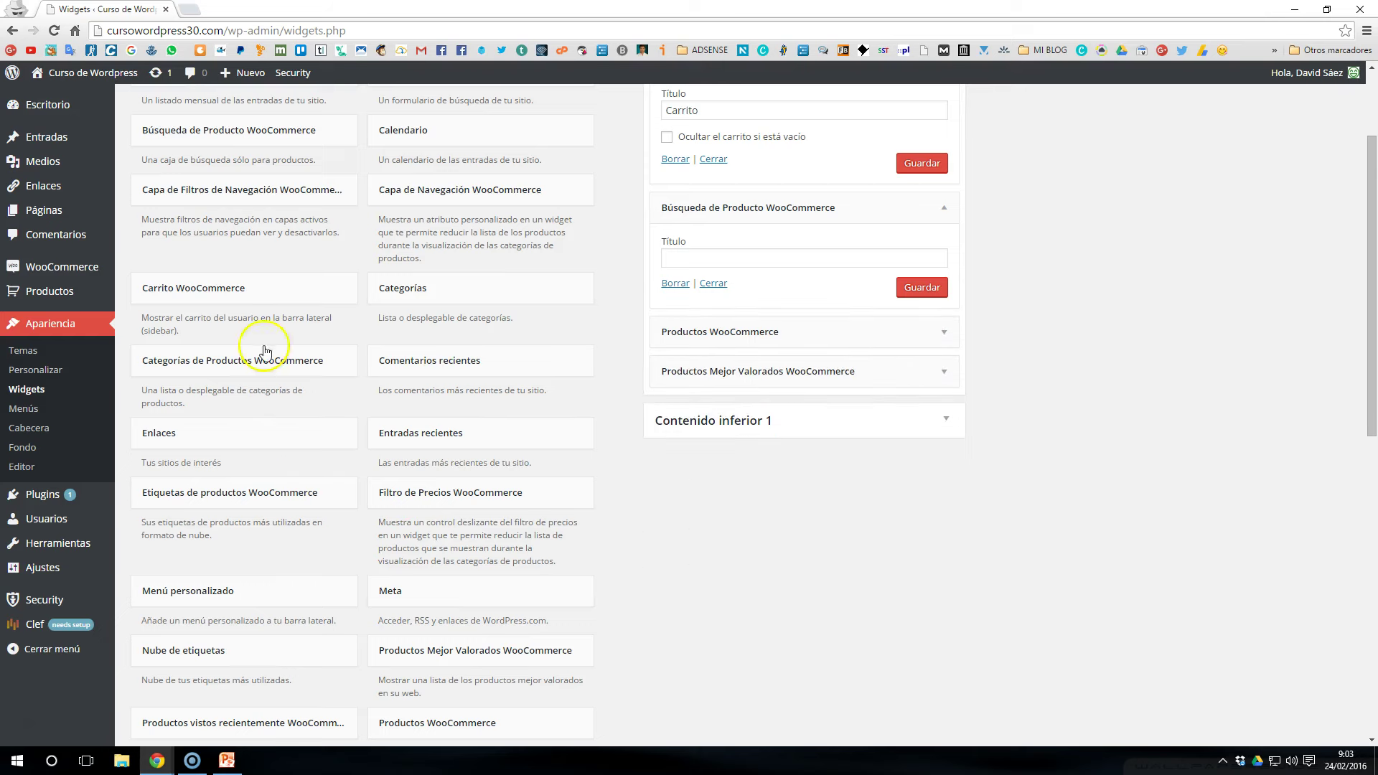
{"action": "scroll", "coordinate": [879, 343], "scroll_direction": "up", "scroll_amount": 2}
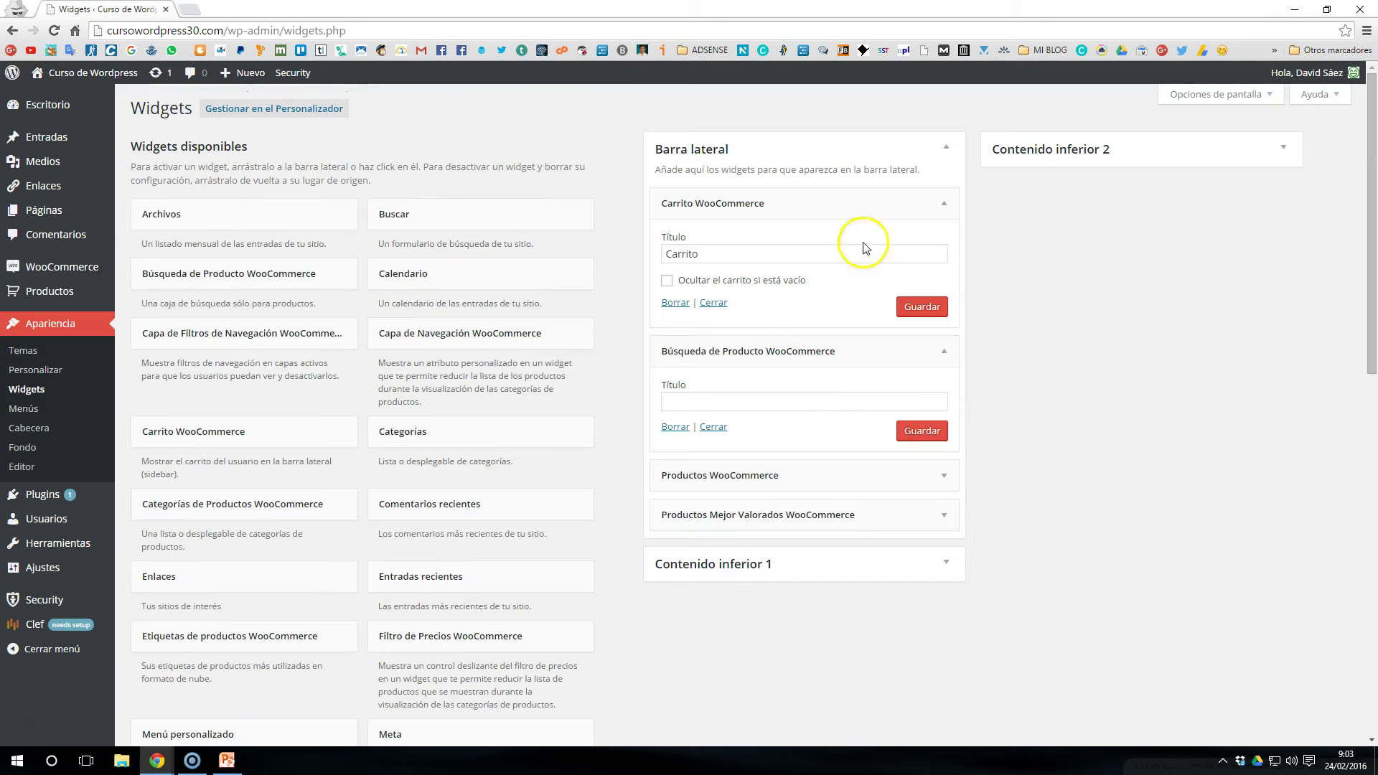
{"action": "left_click", "coordinate": [950, 206]}
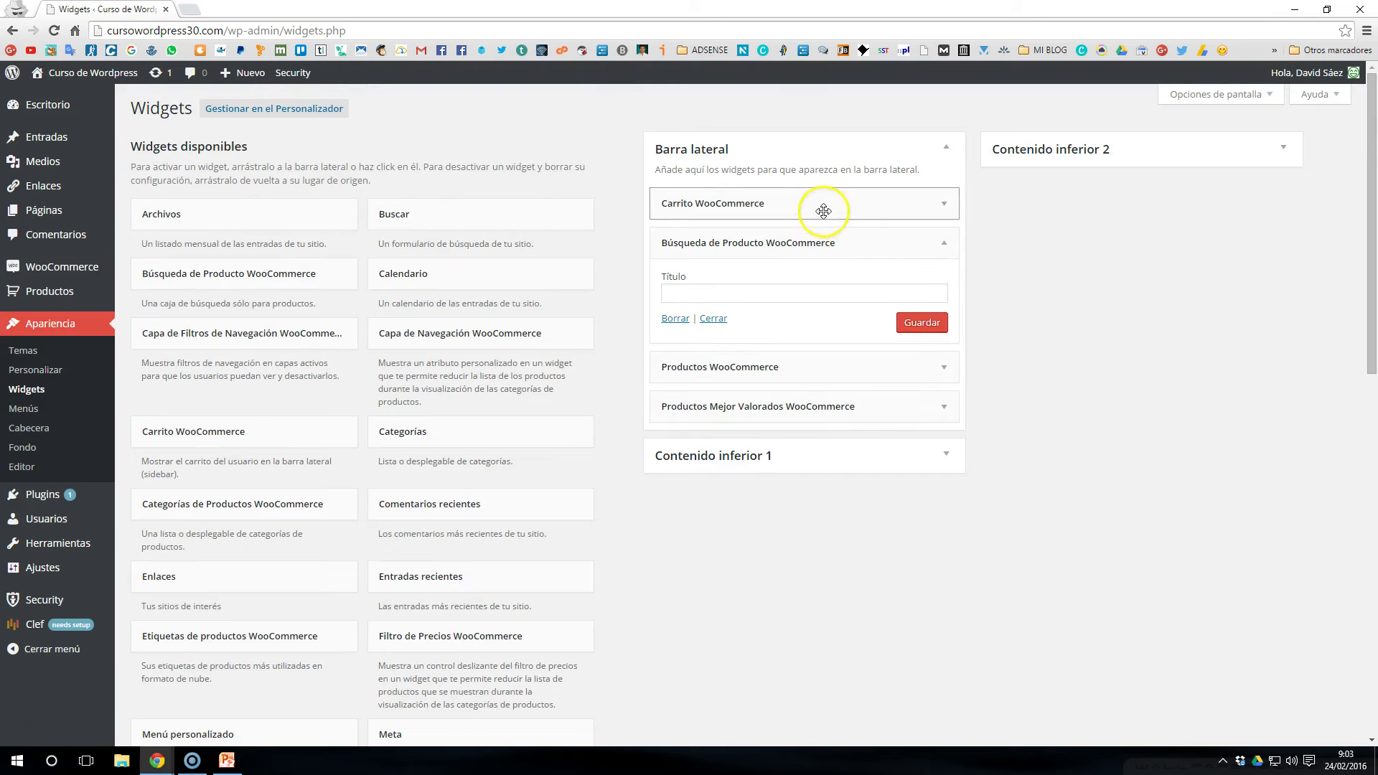
{"action": "left_click", "coordinate": [941, 235]}
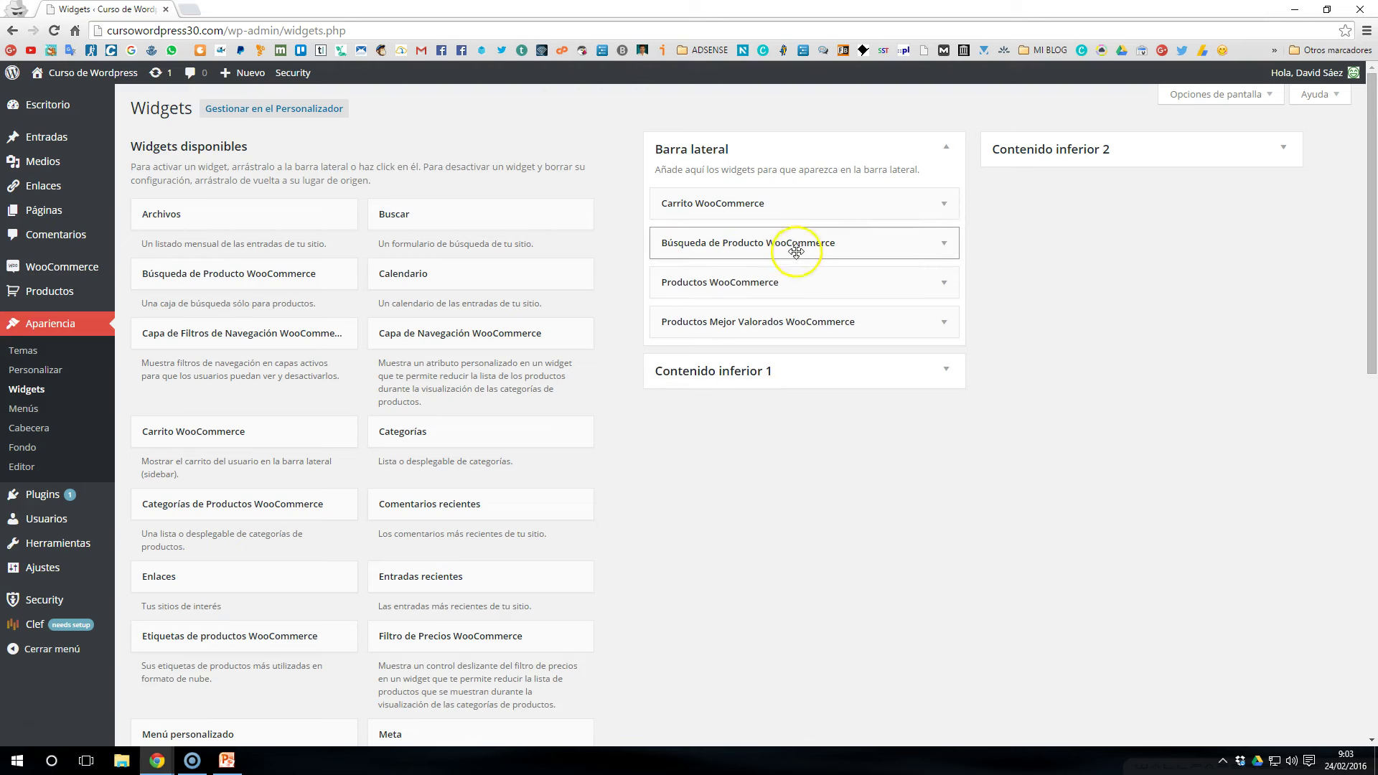
{"action": "left_click", "coordinate": [945, 245]}
{"action": "left_click", "coordinate": [945, 245]}
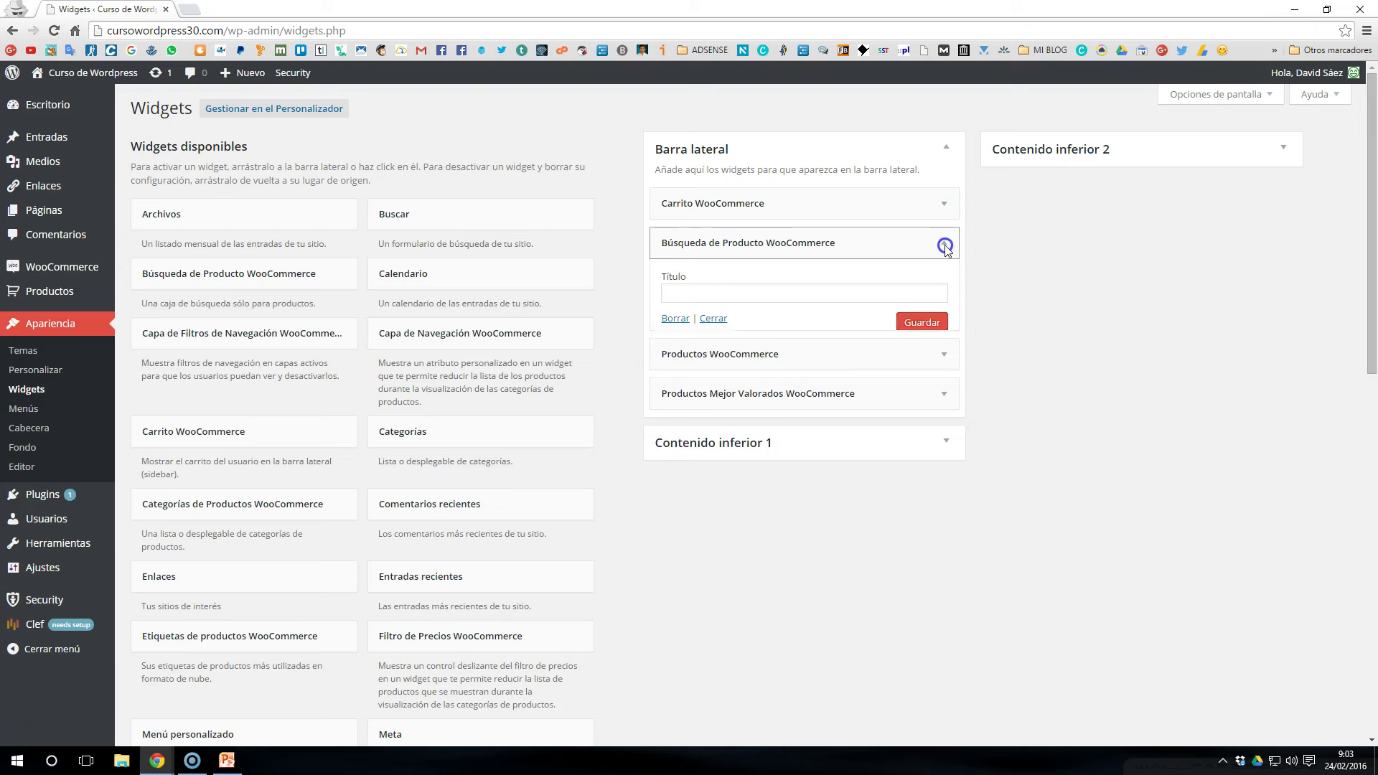
{"action": "left_click", "coordinate": [945, 244]}
{"action": "left_click", "coordinate": [944, 244]}
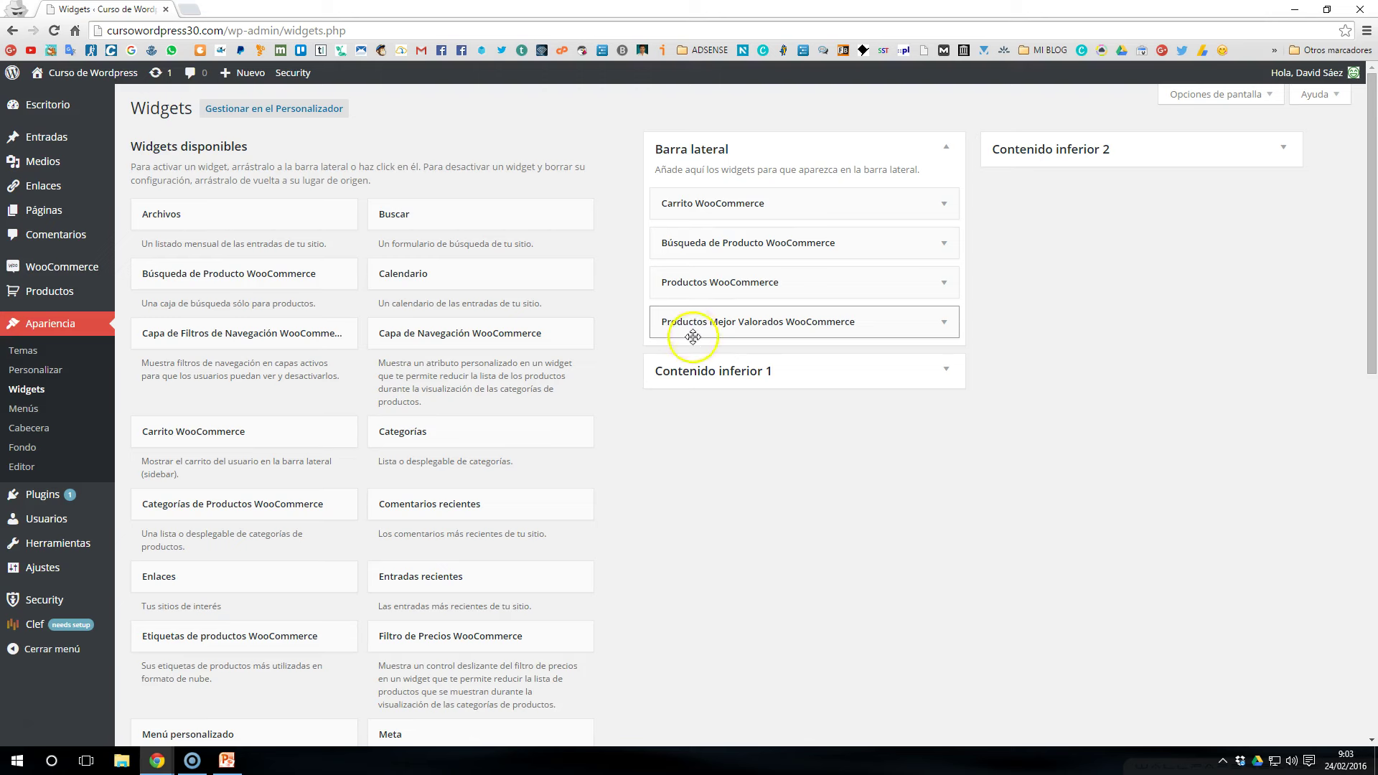
- Open the Carrito page for editing to inspect its [woocommerce_cart] shortcode, and return to the list of all pages
{"action": "mouse_move", "coordinate": [70, 219]}
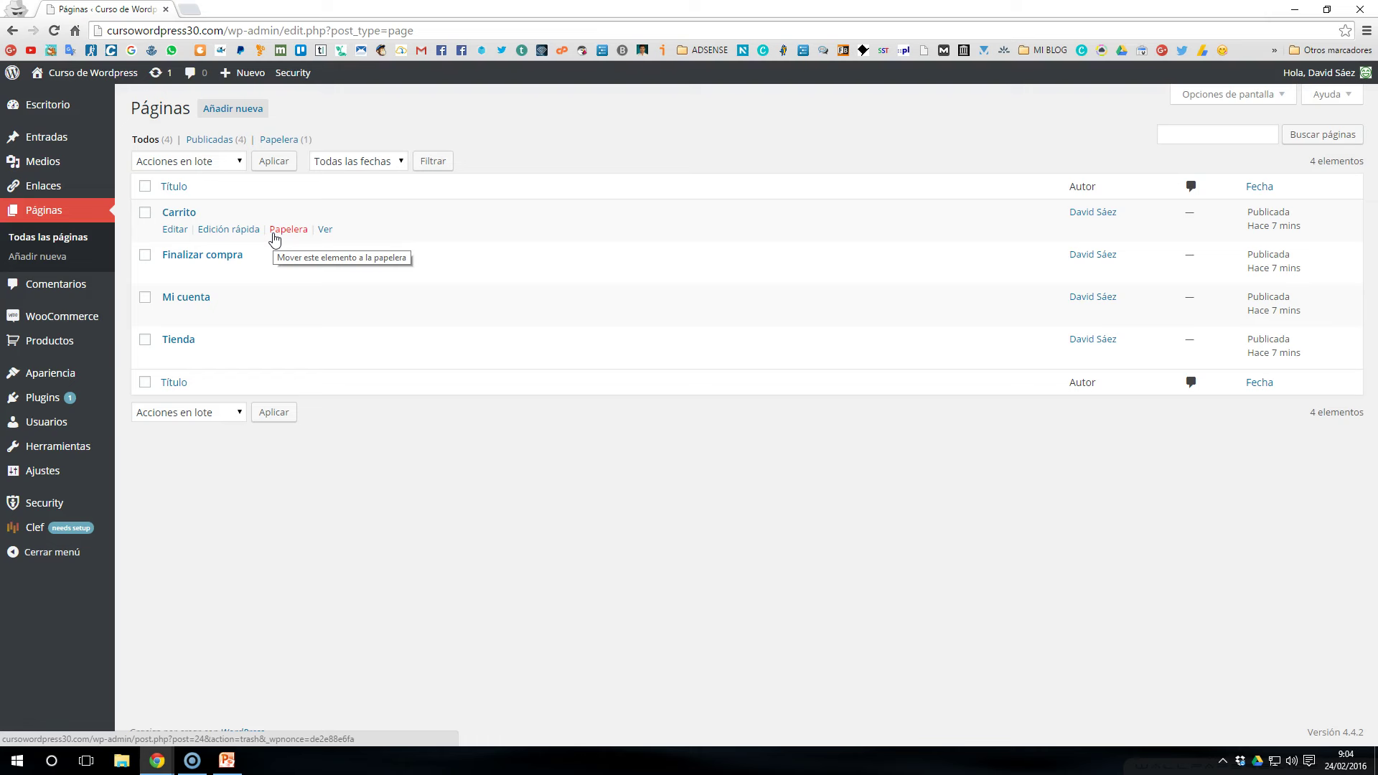
{"action": "left_click", "coordinate": [274, 238]}
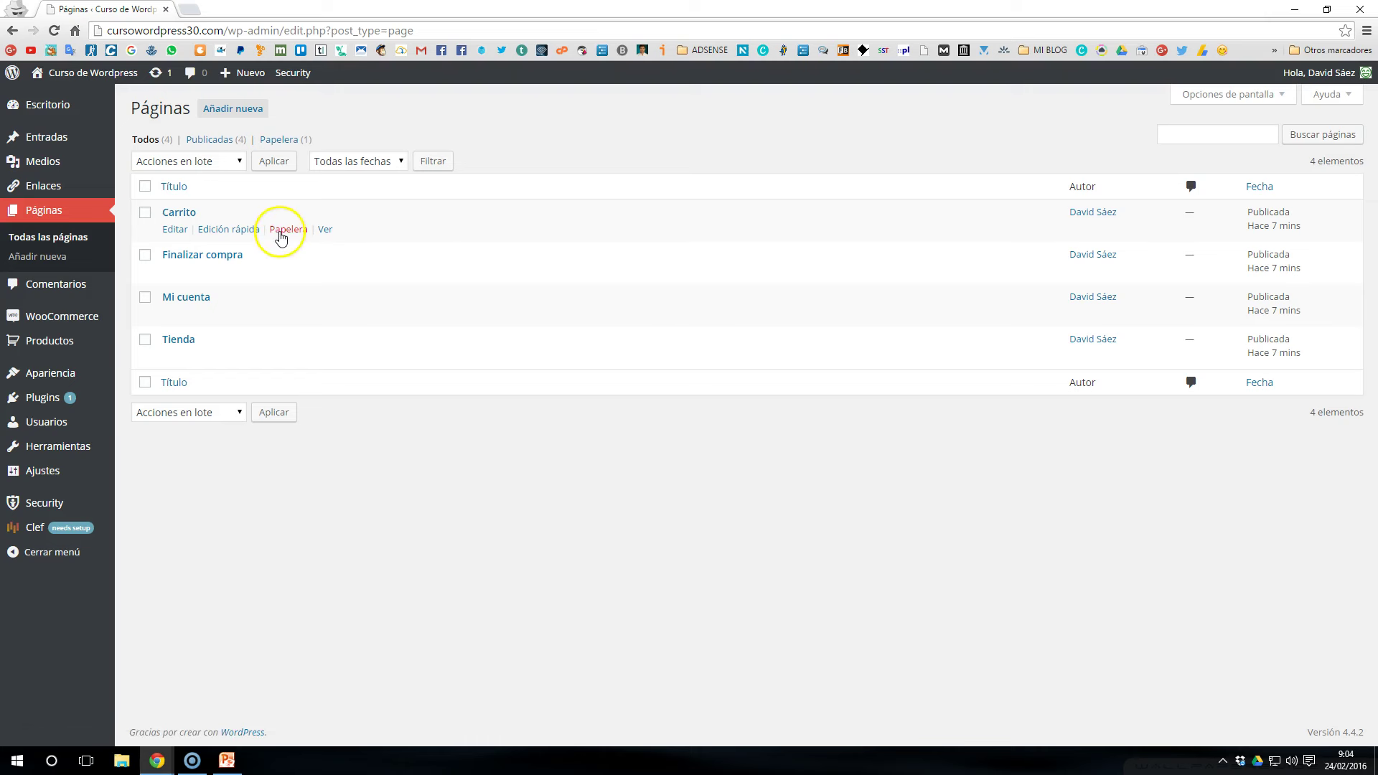
{"action": "left_click", "coordinate": [176, 231]}
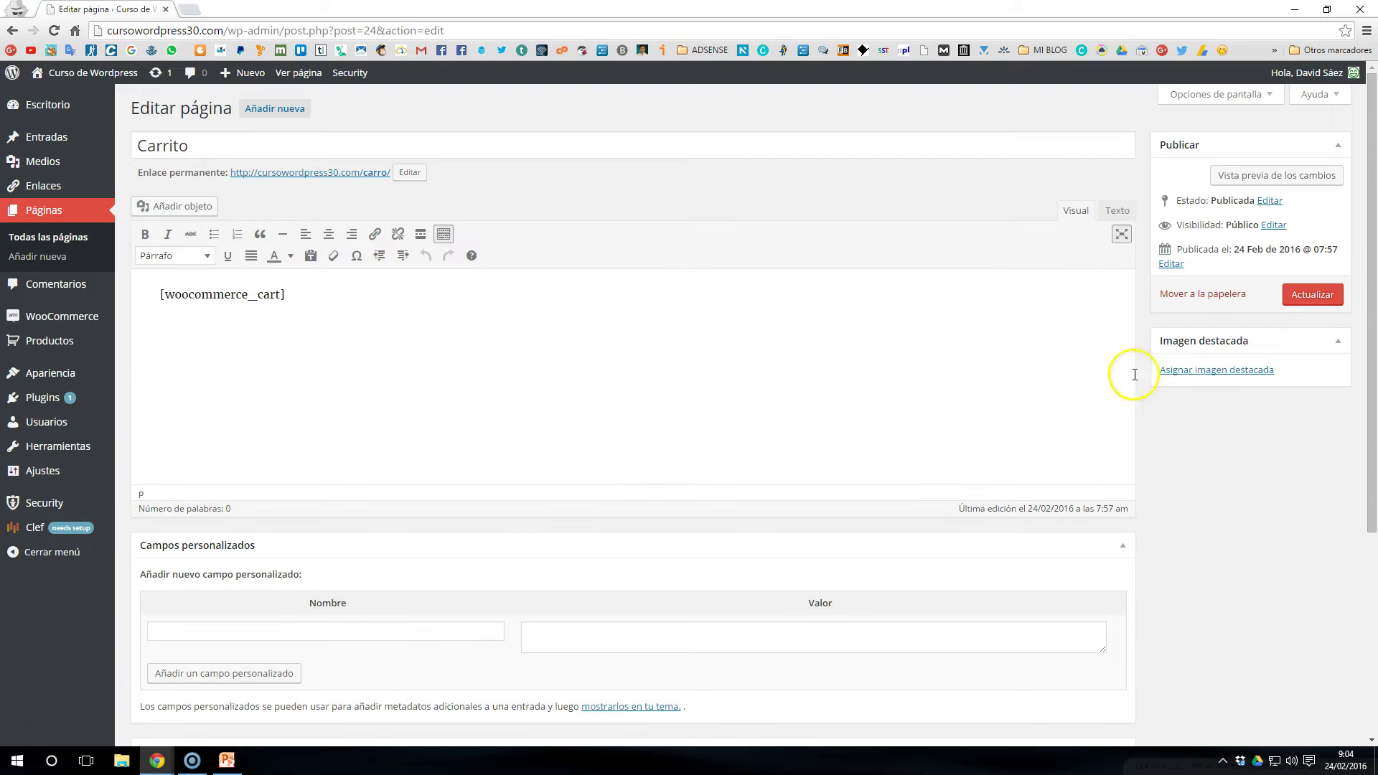
{"action": "left_click_drag", "start_coordinate": [297, 297], "coordinate": [176, 303]}
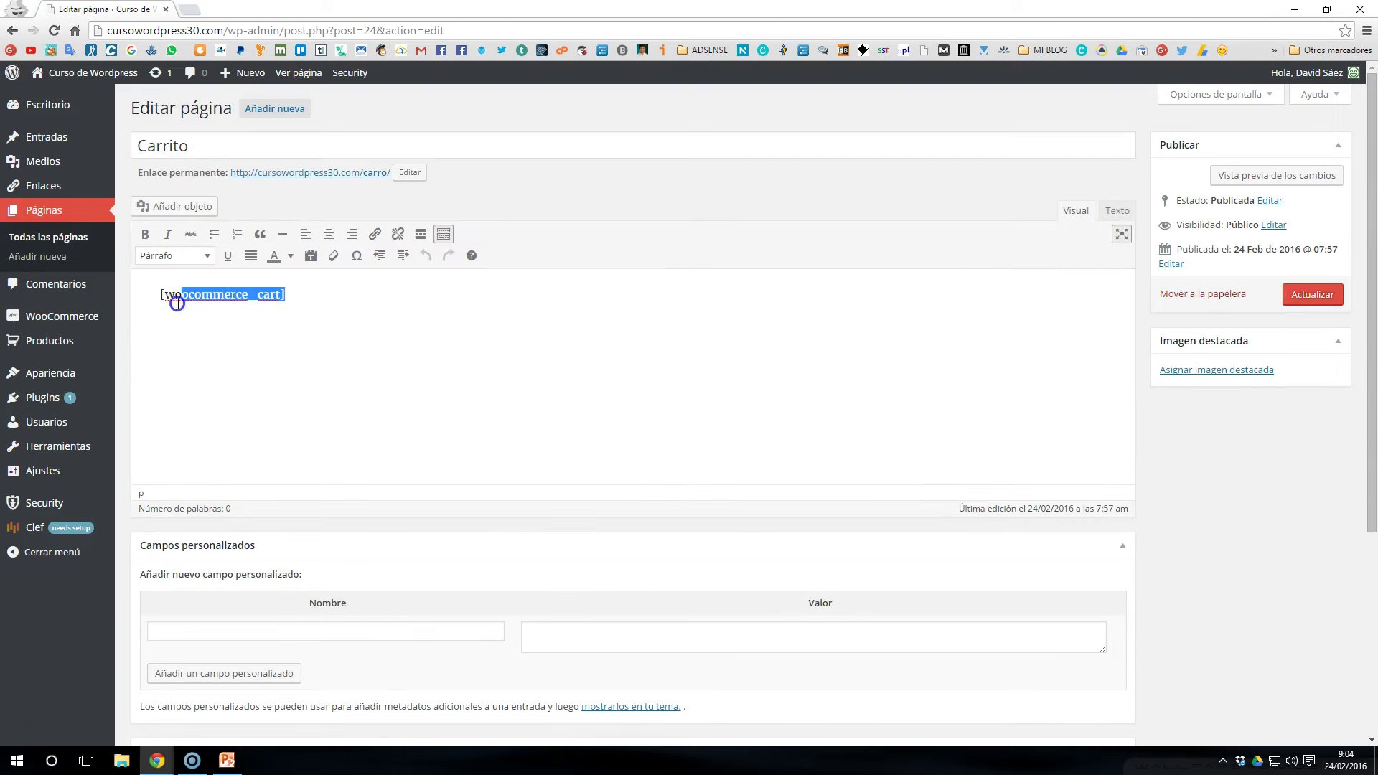
{"action": "left_click", "coordinate": [299, 291]}
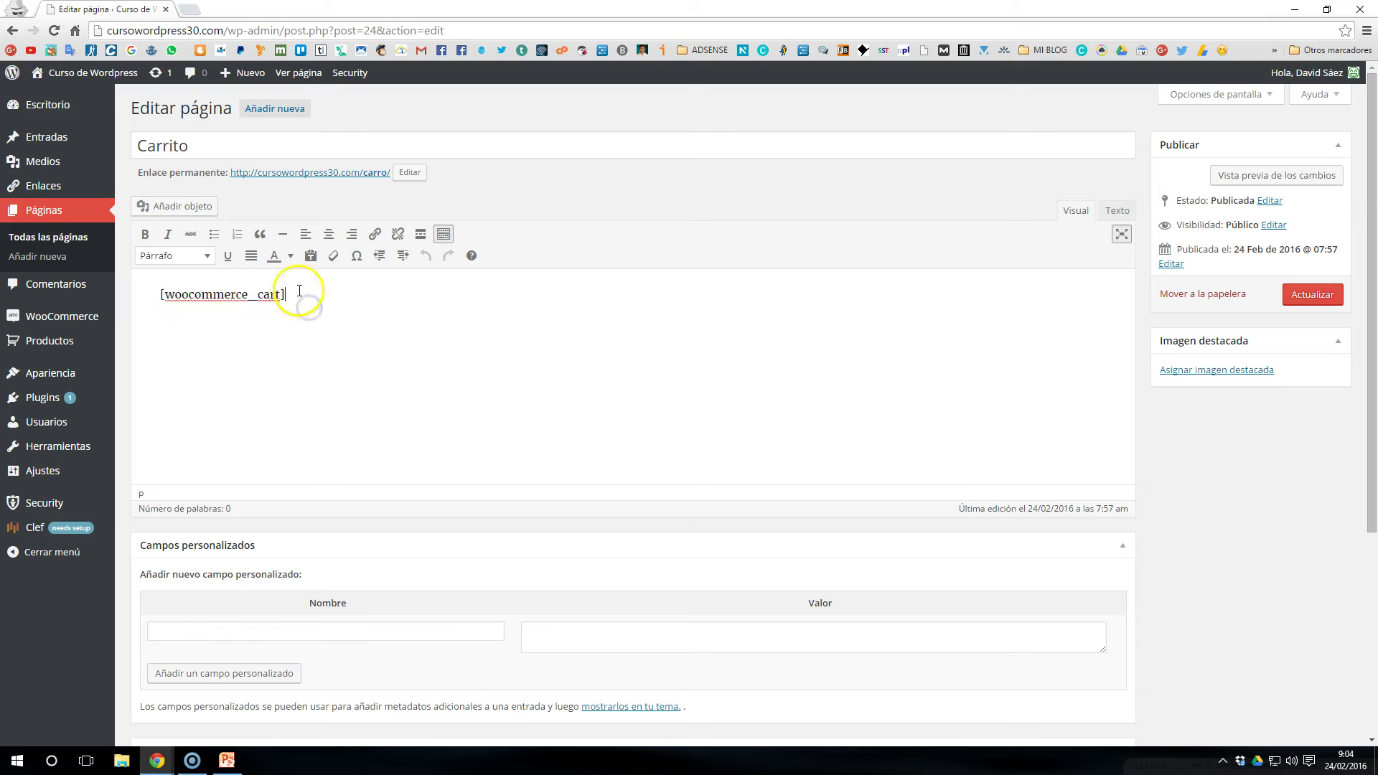
{"action": "left_click_drag", "start_coordinate": [298, 294], "coordinate": [145, 305]}
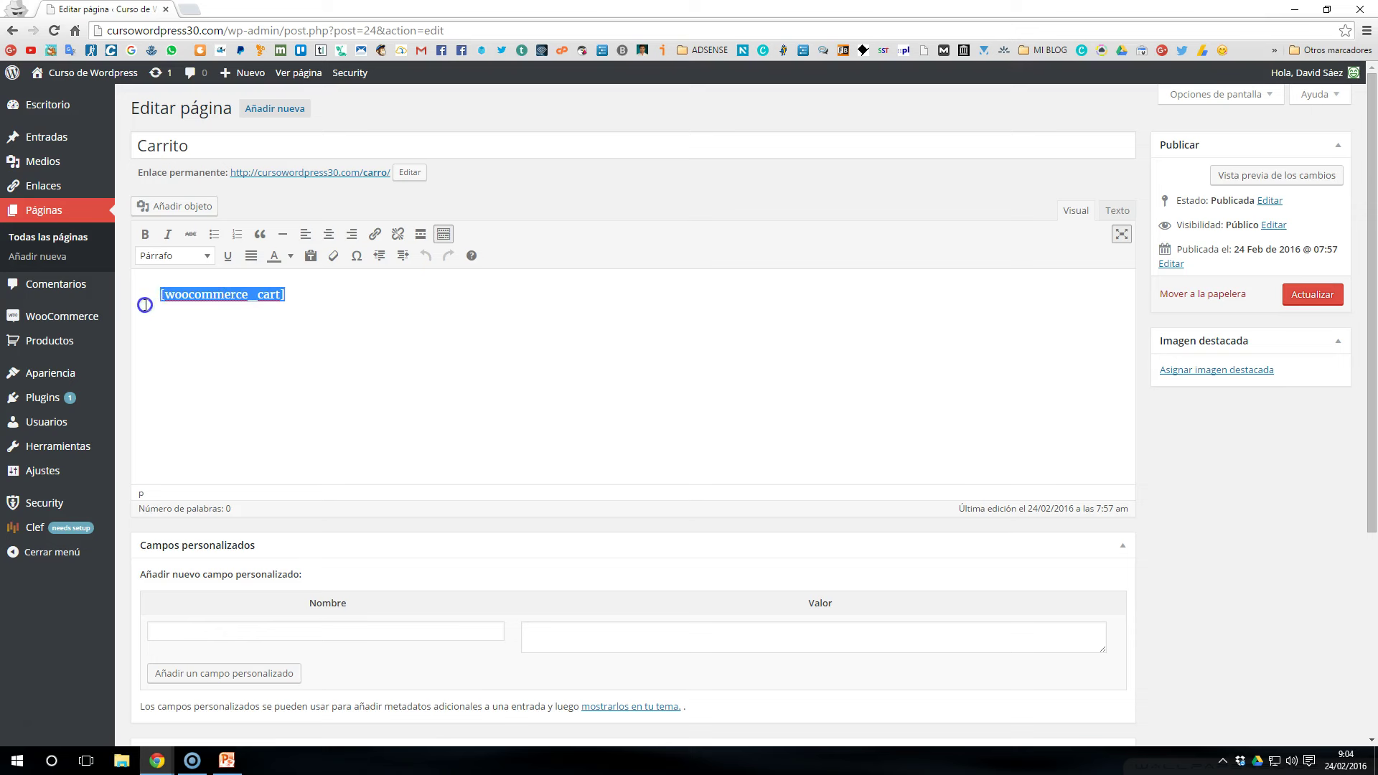
{"action": "left_click", "coordinate": [233, 342]}
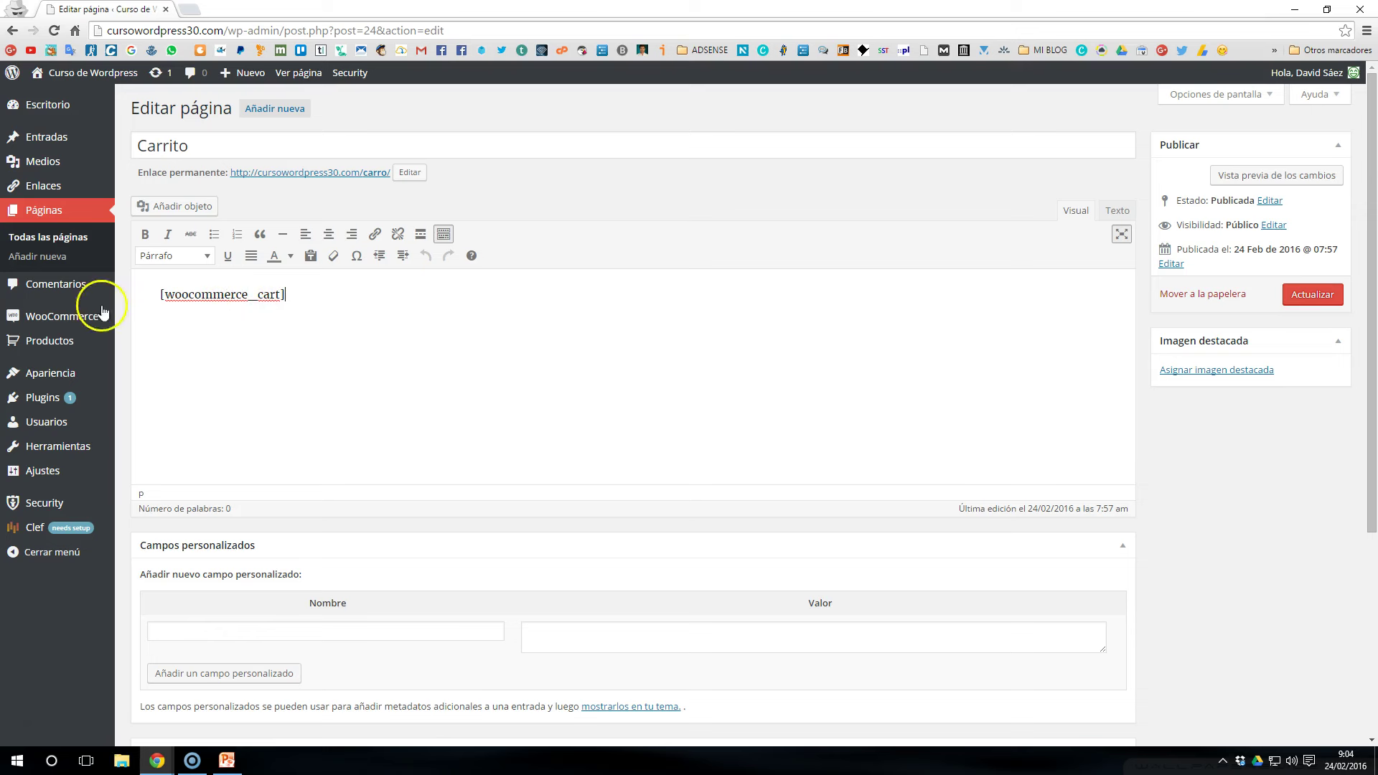
{"action": "left_click", "coordinate": [52, 217]}
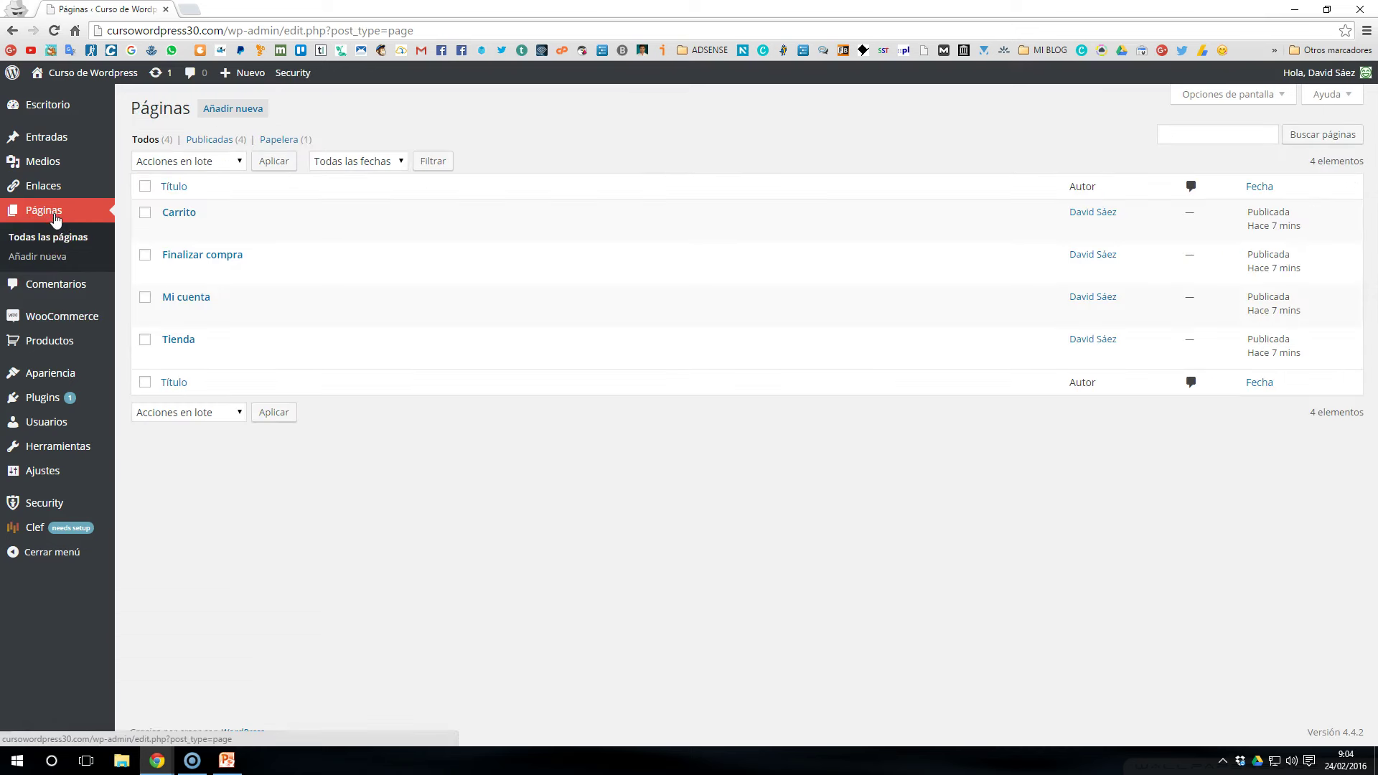
- Return to the Escritorio and view the options available under Productos and WooCommerce
{"action": "mouse_move", "coordinate": [56, 108]}
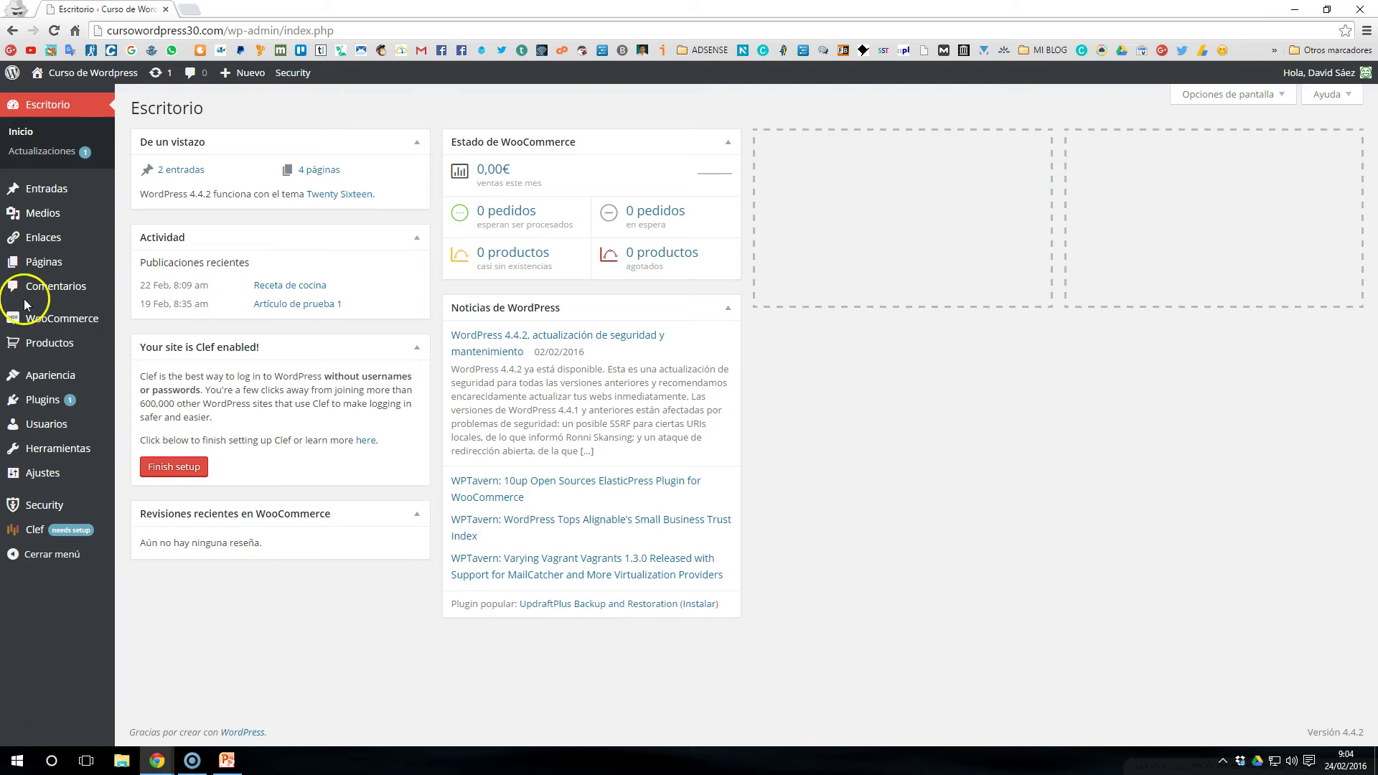
{"action": "mouse_move", "coordinate": [13, 346]}
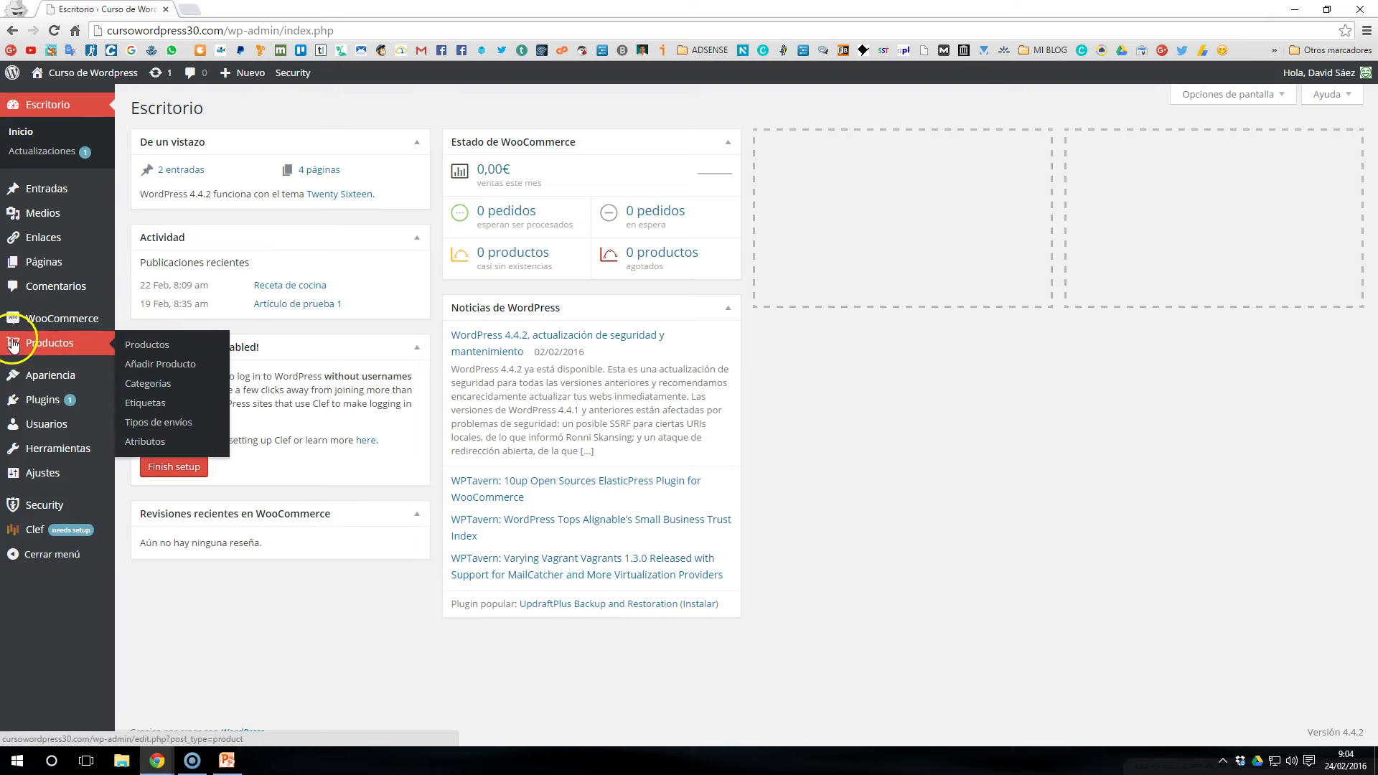
{"action": "mouse_move", "coordinate": [44, 324]}
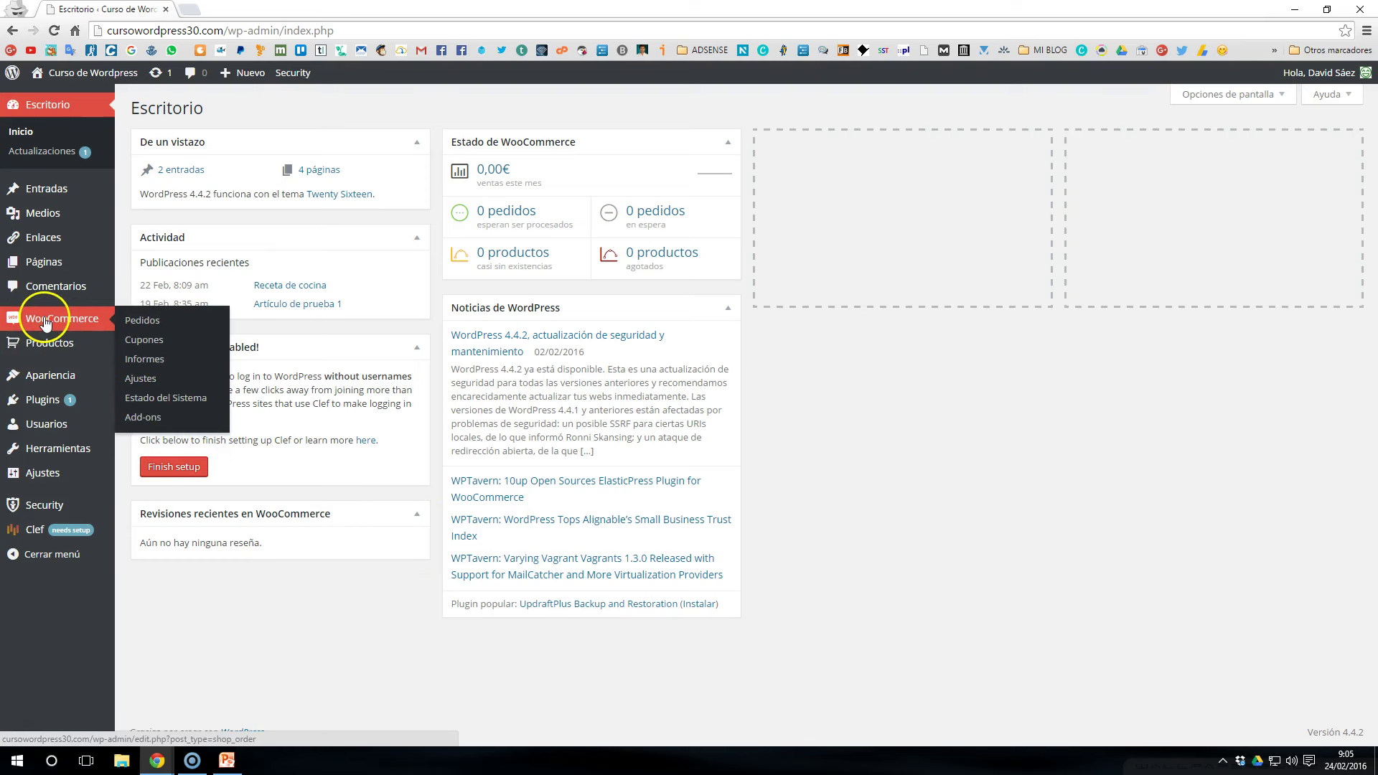